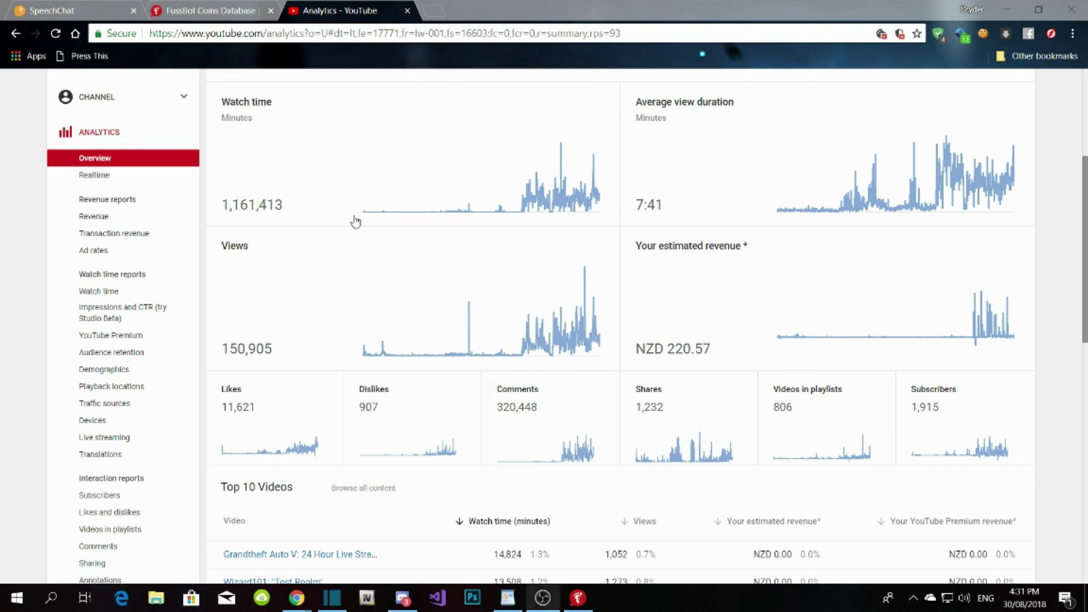
- Switch from YouTube Analytics to the FussBot website tab in Chrome
{"action": "left_click", "coordinate": [230, 5]}
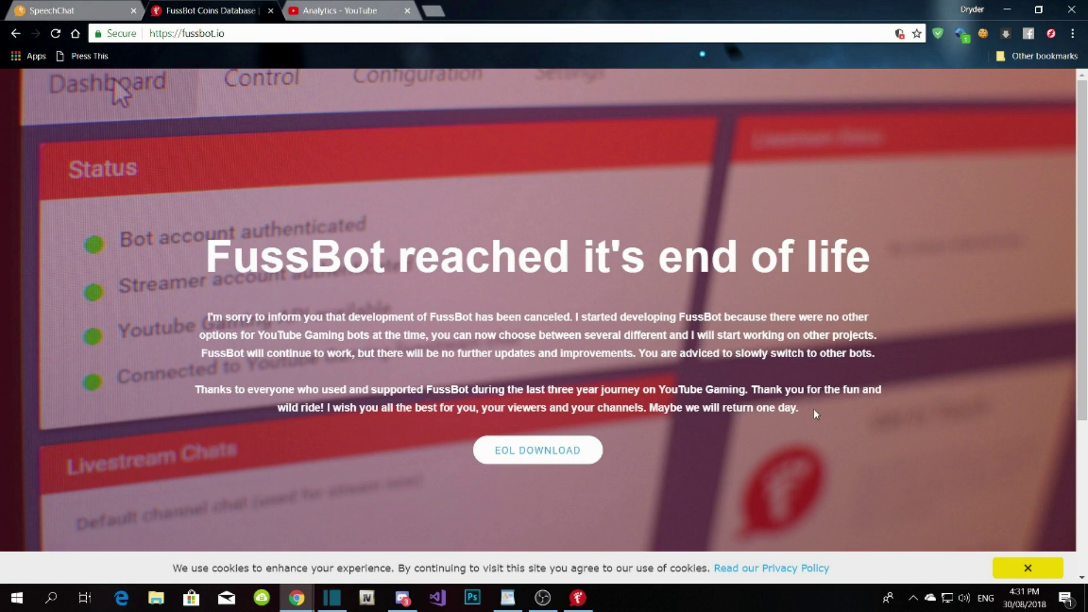
- Read through FussBot's end-of-life announcement, repeatedly highlighting and deselecting the headline and paragraphs
{"action": "left_click_drag", "start_coordinate": [814, 408], "coordinate": [179, 264]}
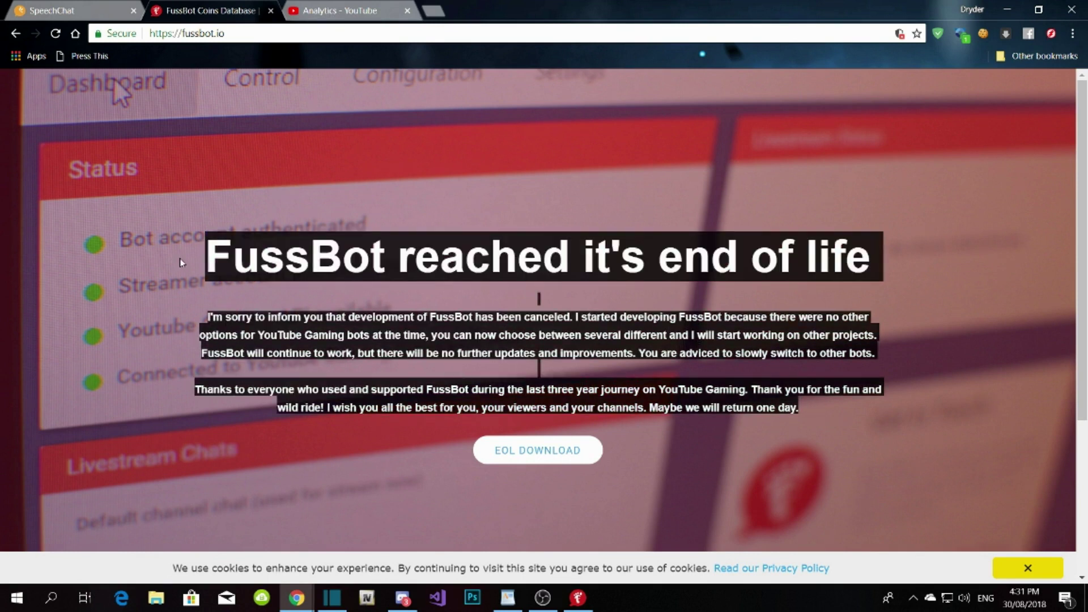
{"action": "left_click", "coordinate": [638, 280]}
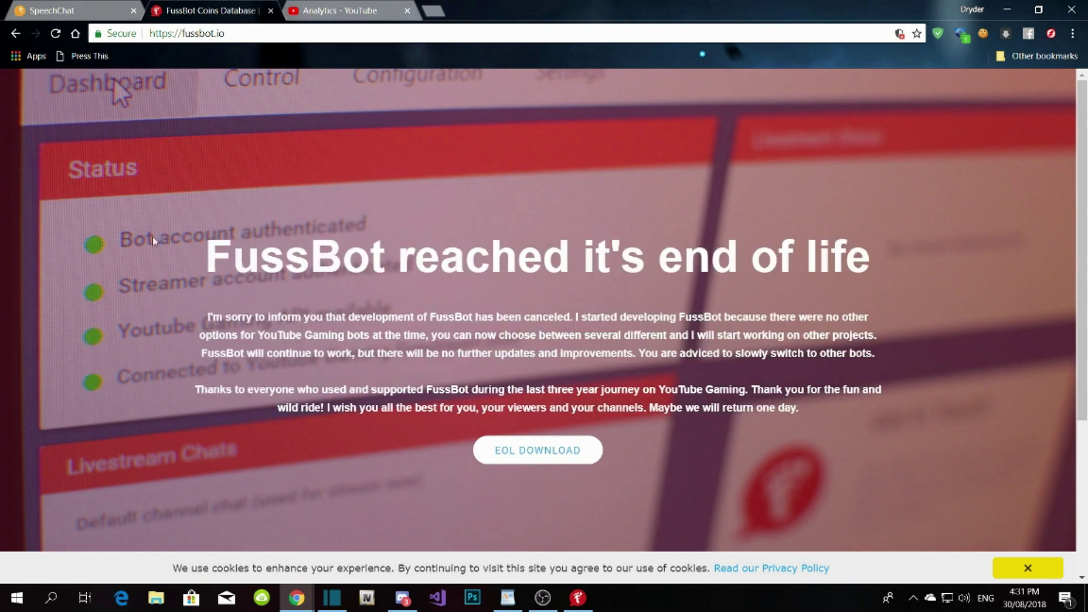
{"action": "left_click_drag", "start_coordinate": [171, 241], "coordinate": [833, 397]}
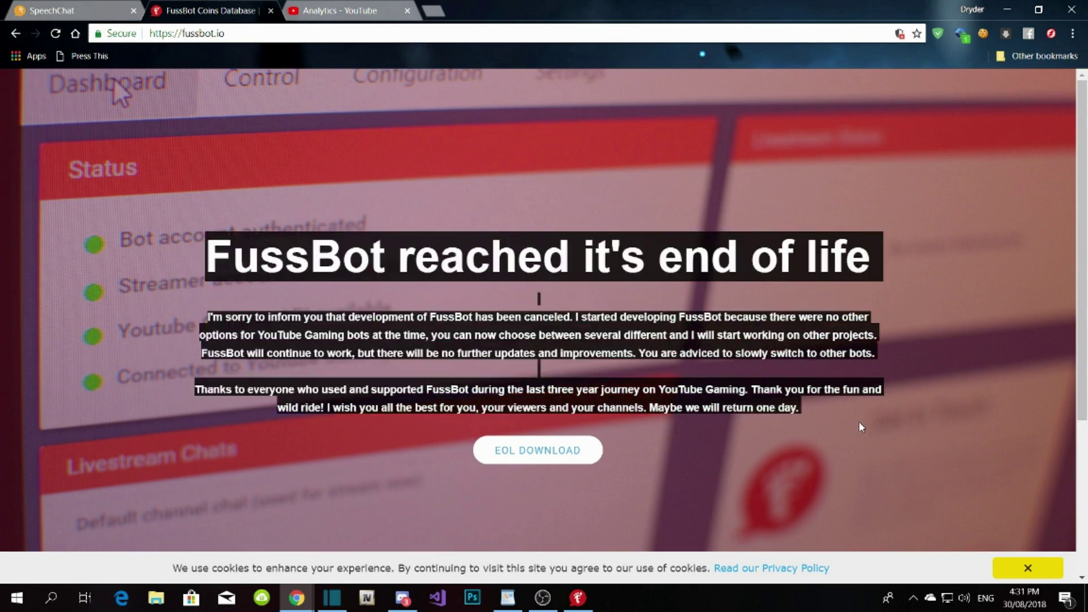
{"action": "left_click", "coordinate": [742, 353]}
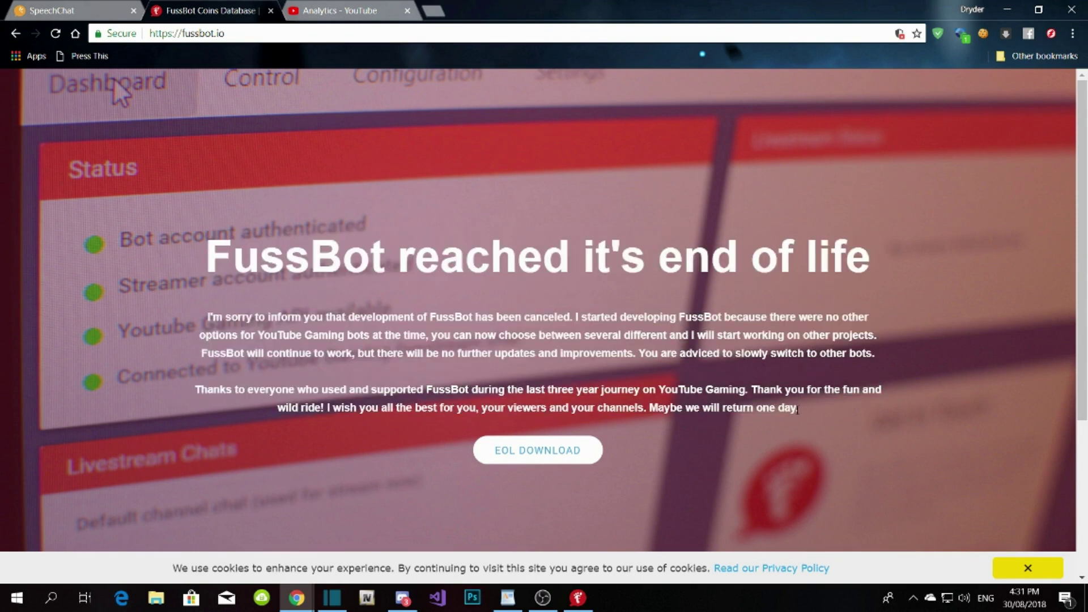
{"action": "left_click_drag", "start_coordinate": [806, 409], "coordinate": [206, 302]}
{"action": "left_click", "coordinate": [820, 419]}
{"action": "left_click_drag", "start_coordinate": [820, 420], "coordinate": [294, 272]}
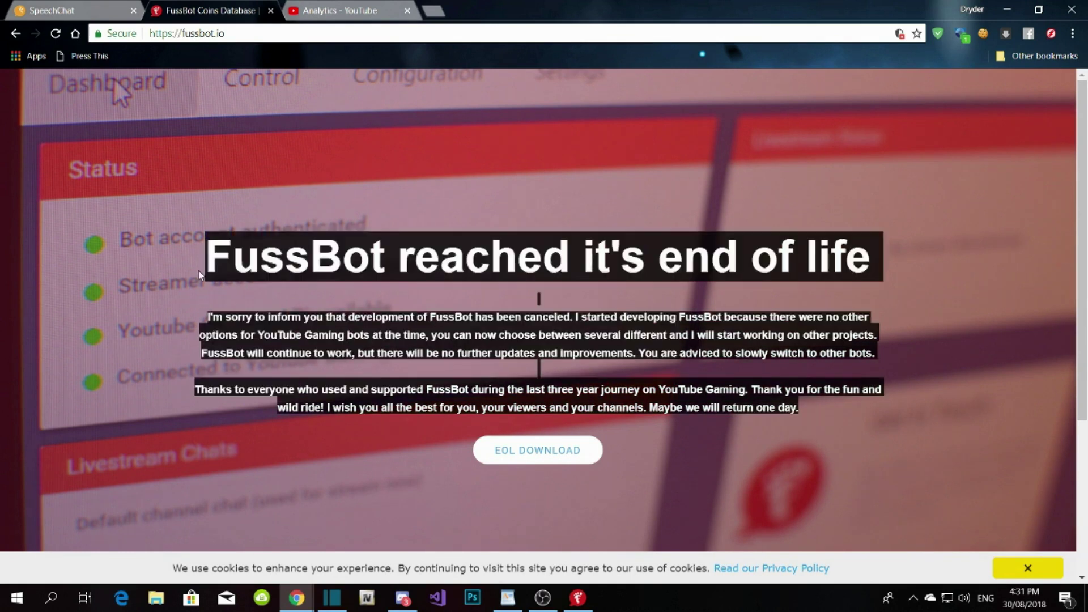
{"action": "left_click", "coordinate": [294, 272]}
{"action": "mouse_move", "coordinate": [203, 254]}
{"action": "left_mouse_down"}
{"action": "mouse_move", "coordinate": [397, 256]}
{"action": "mouse_move", "coordinate": [810, 391]}
{"action": "mouse_move", "coordinate": [816, 415]}
{"action": "mouse_move", "coordinate": [397, 390]}
{"action": "mouse_move", "coordinate": [207, 316]}
{"action": "mouse_move", "coordinate": [203, 264]}
{"action": "left_mouse_up"}
{"action": "left_click", "coordinate": [304, 245]}
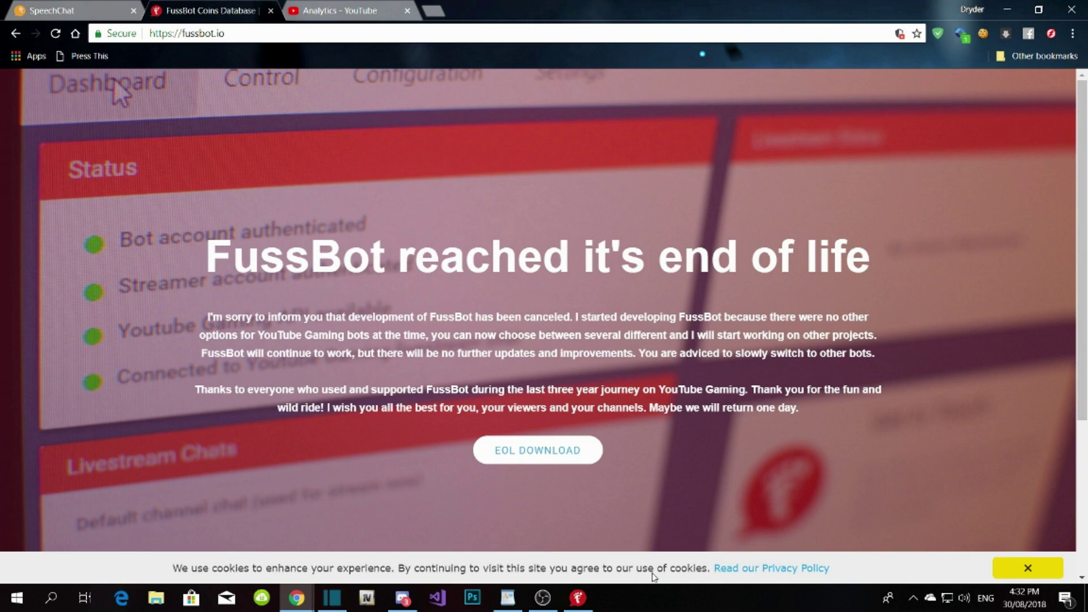
- Open the EOL download page, scroll to the Download and Requirements sections, then minimize Chrome
{"action": "left_click", "coordinate": [543, 453]}
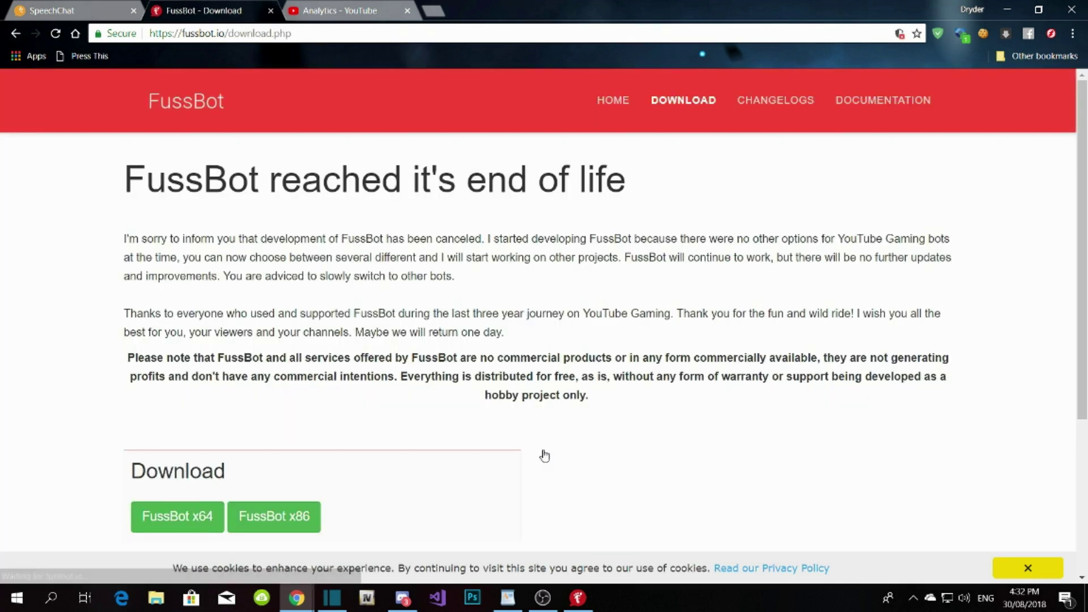
{"action": "scroll", "coordinate": [542, 452], "scroll_direction": "down", "scroll_amount": 4}
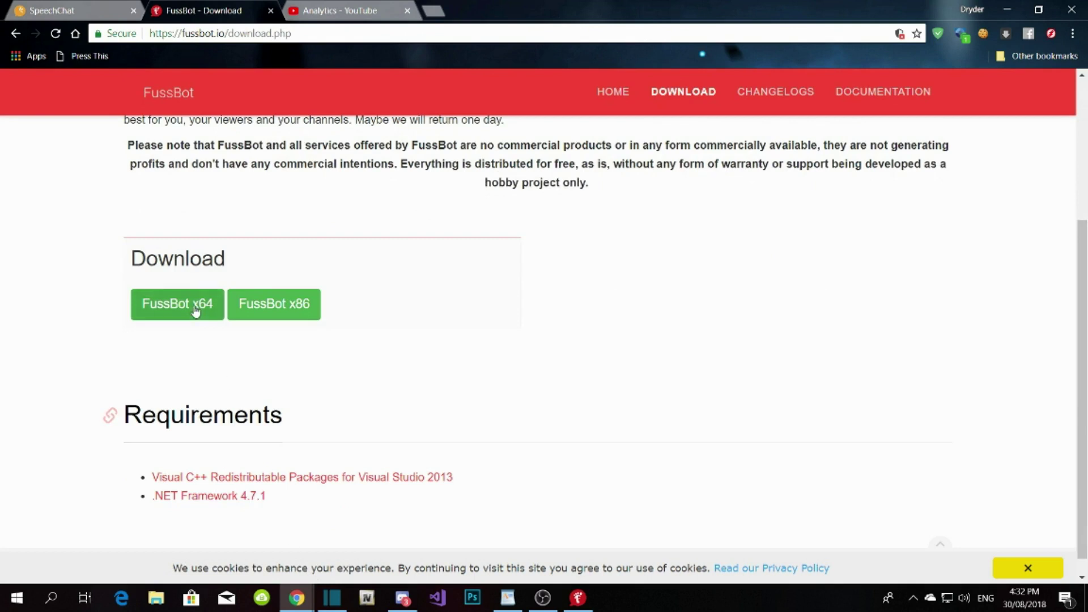
{"action": "scroll", "coordinate": [678, 405], "scroll_direction": "down", "scroll_amount": 1}
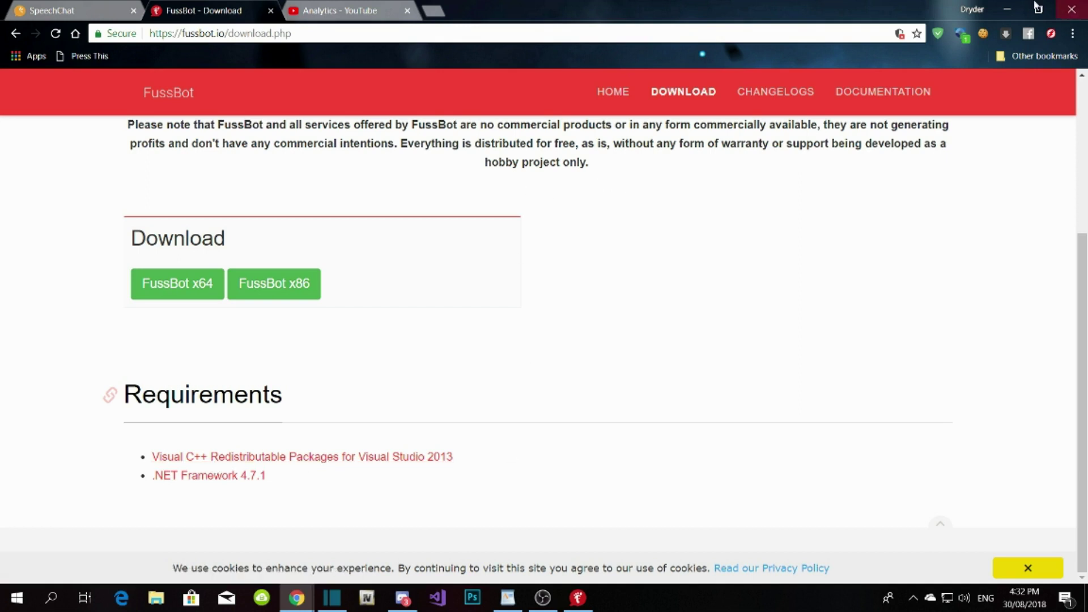
{"action": "left_click", "coordinate": [1012, 7]}
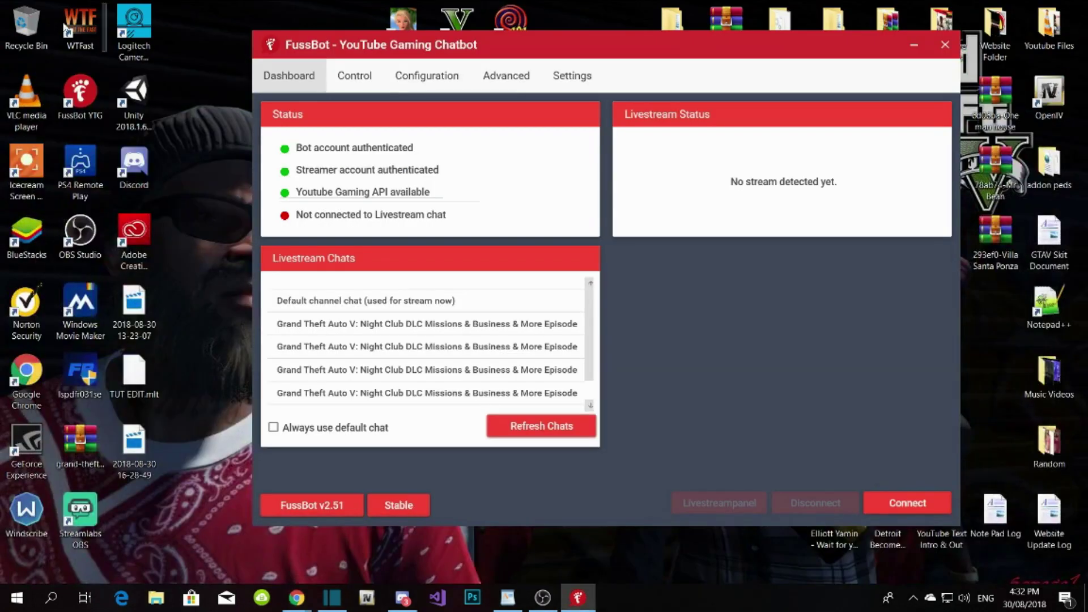
- Nudge the FussBot window slightly left and go to its Settings
{"action": "left_click_drag", "start_coordinate": [559, 36], "coordinate": [536, 38]}
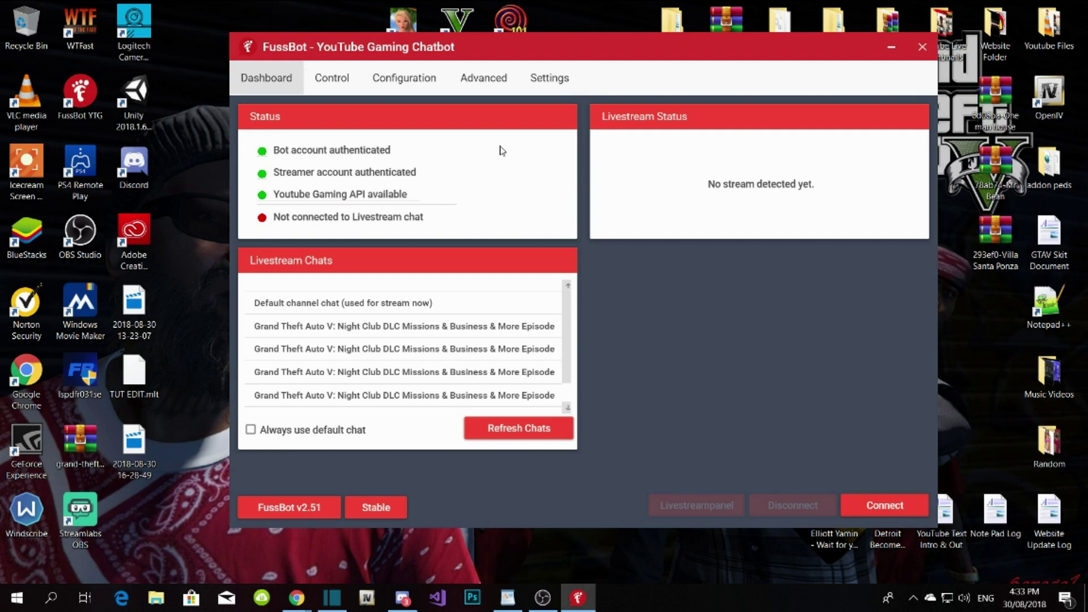
{"action": "left_click", "coordinate": [554, 84]}
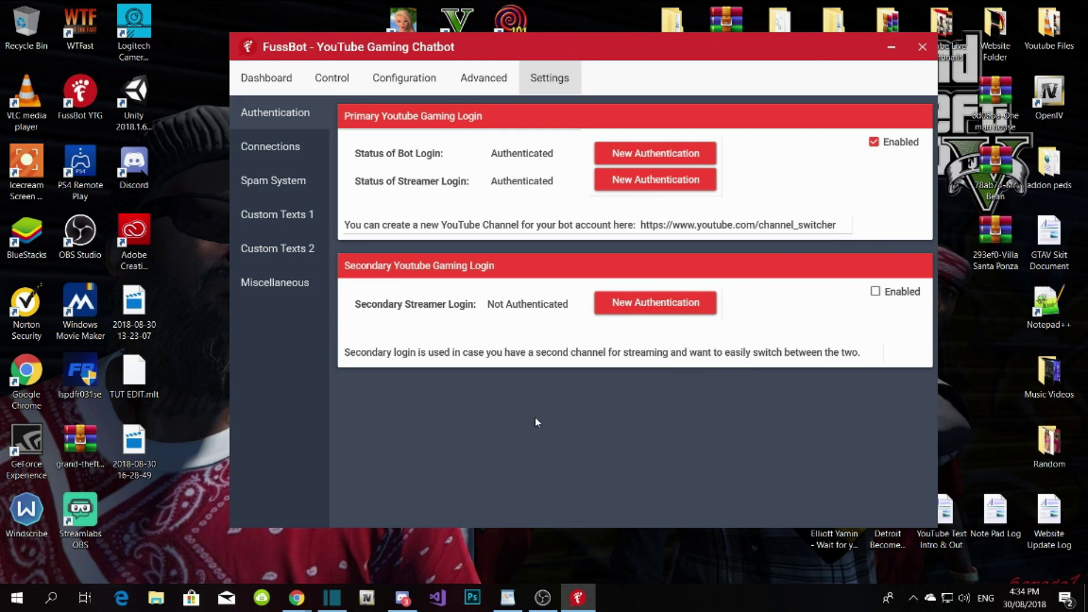
- Move from the authentication page to the Connections settings
{"action": "left_click", "coordinate": [274, 151]}
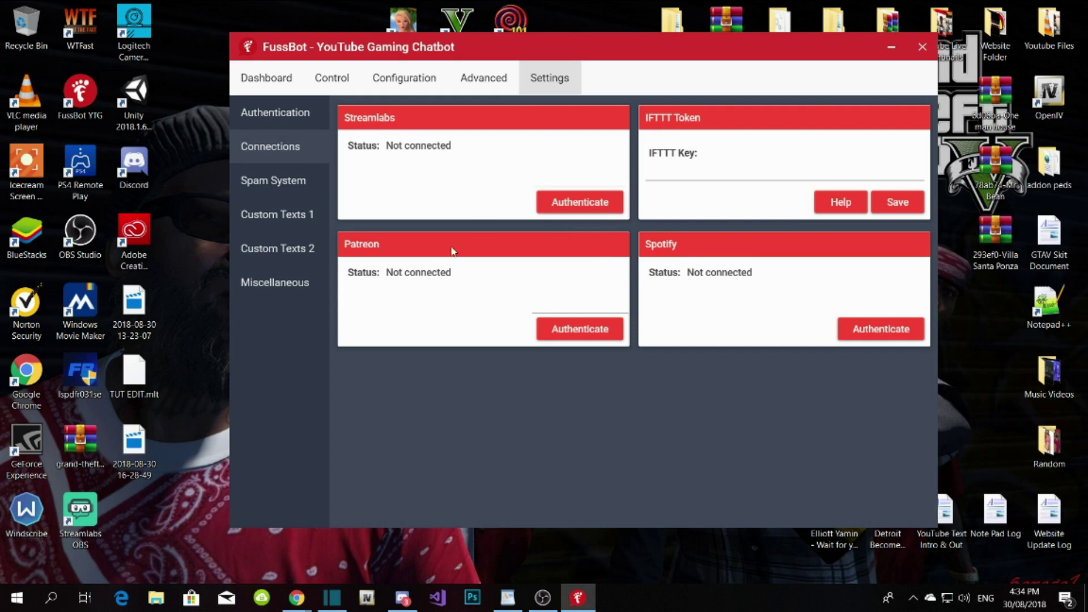
- Go from the service connections to the Spam System blacklist page
{"action": "left_click", "coordinate": [292, 193]}
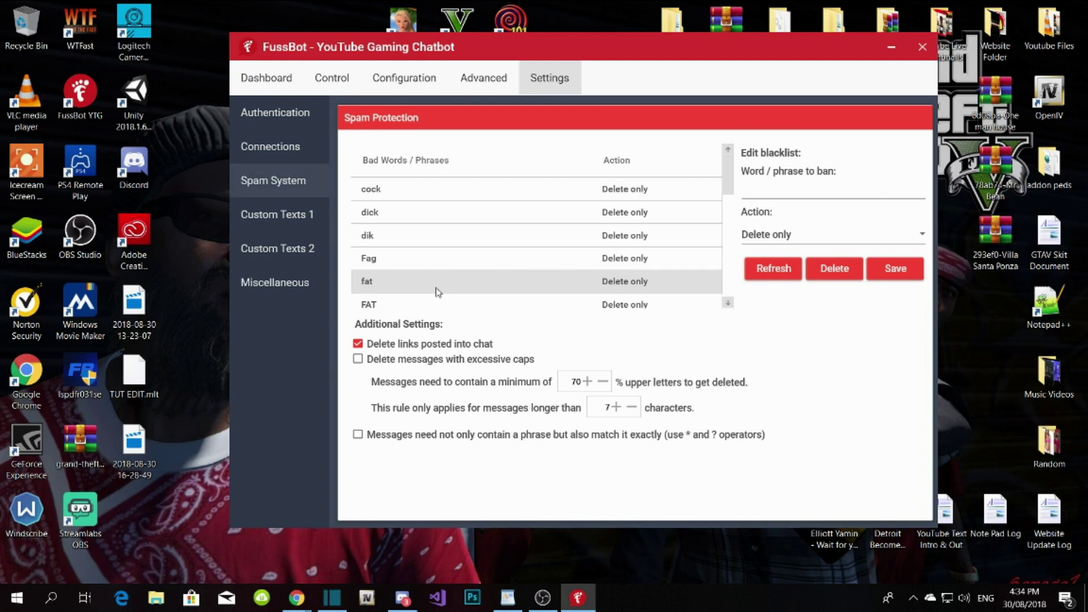
- Scroll through the spam protection options and enter 'shit' as a word to ban
{"action": "scroll", "coordinate": [438, 292], "scroll_direction": "down", "scroll_amount": 1}
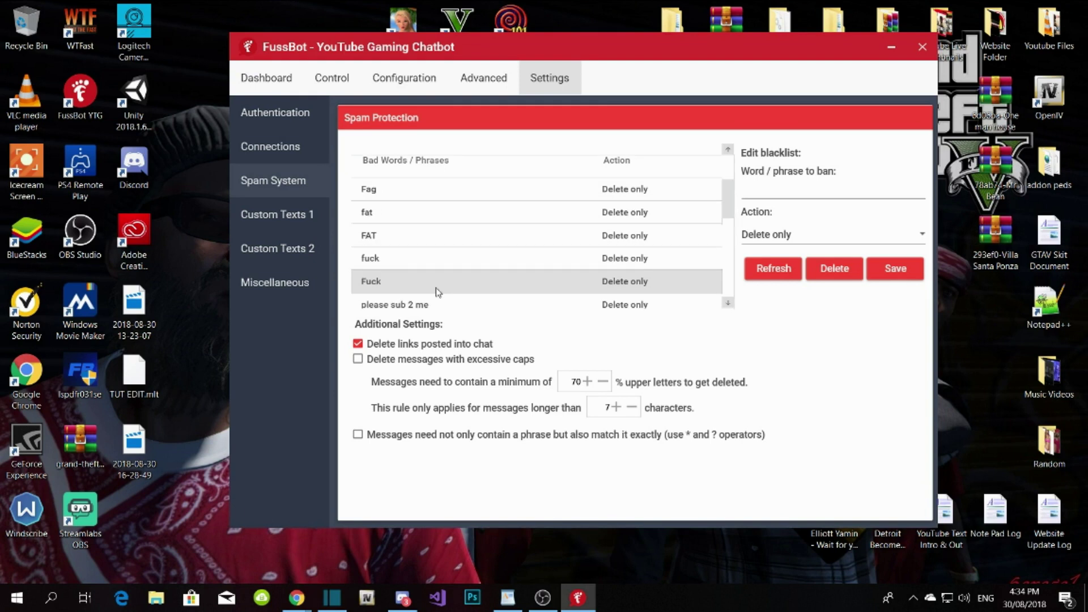
{"action": "scroll", "coordinate": [438, 292], "scroll_direction": "down", "scroll_amount": 1}
{"action": "scroll", "coordinate": [438, 292], "scroll_direction": "down", "scroll_amount": 1}
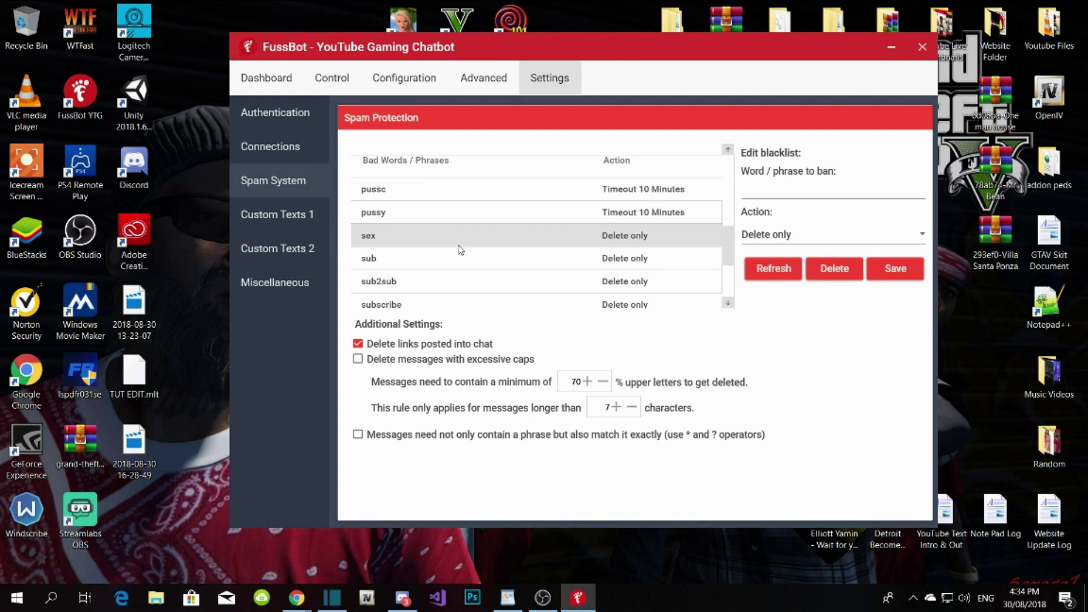
{"action": "scroll", "coordinate": [457, 257], "scroll_direction": "down", "scroll_amount": 1}
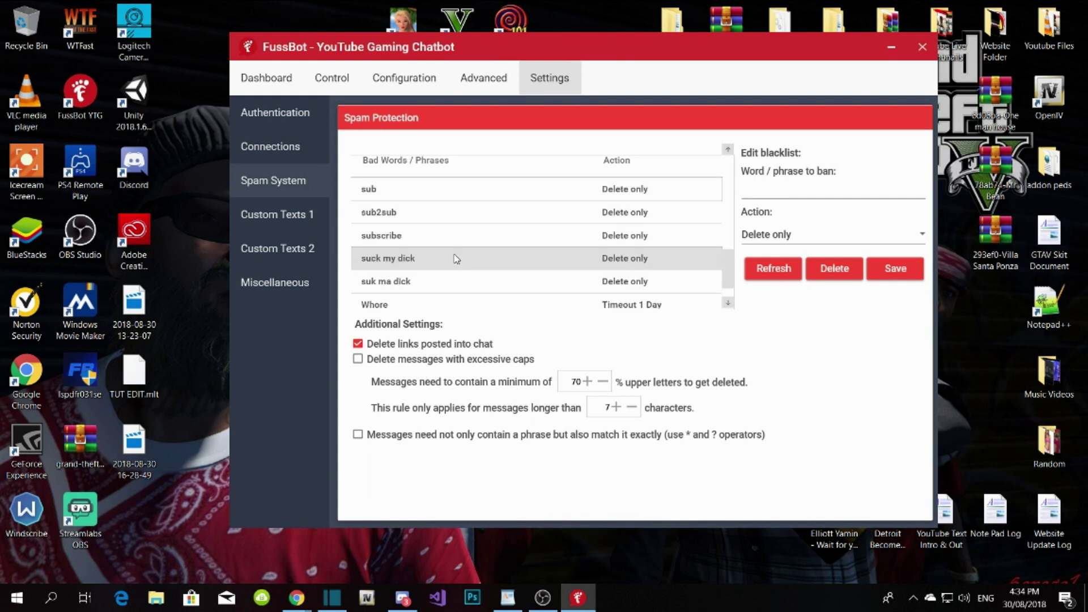
{"action": "scroll", "coordinate": [457, 259], "scroll_direction": "down", "scroll_amount": 1}
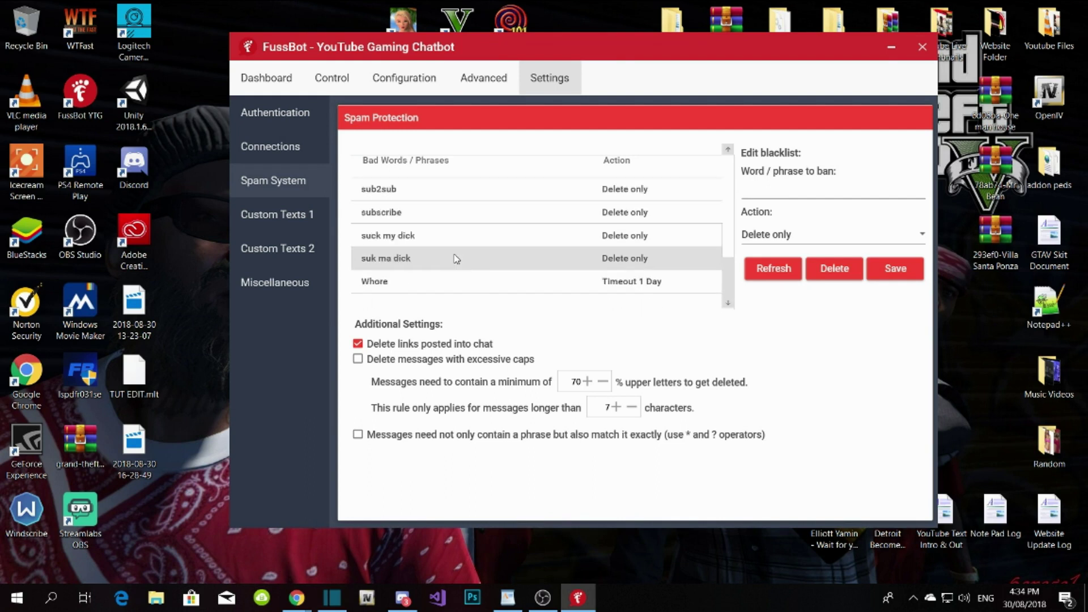
{"action": "scroll", "coordinate": [457, 259], "scroll_direction": "up", "scroll_amount": 5}
{"action": "scroll", "coordinate": [457, 259], "scroll_direction": "up", "scroll_amount": 1}
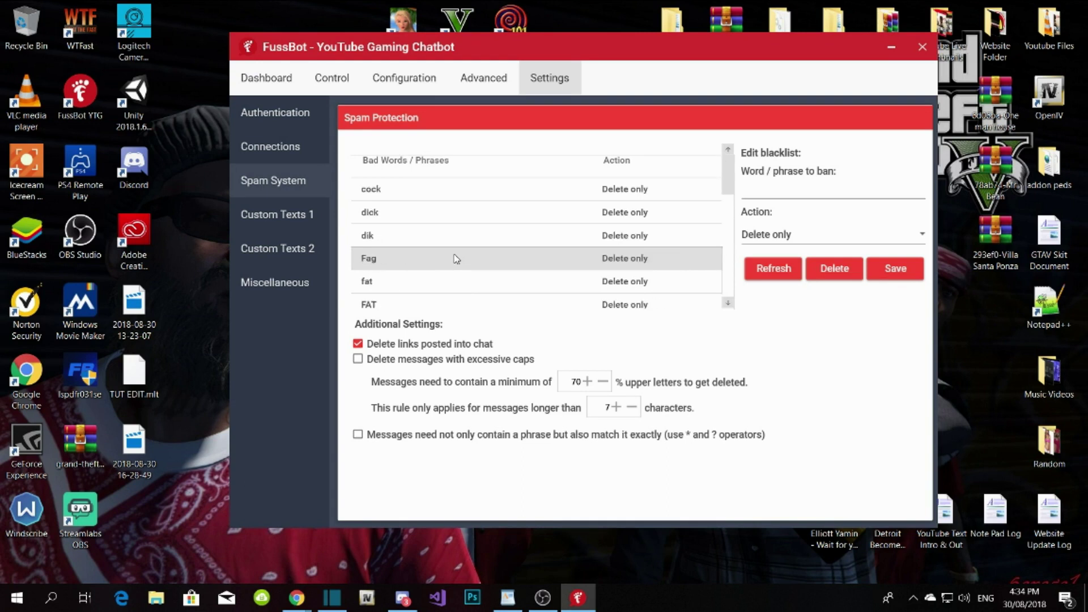
{"action": "left_click", "coordinate": [771, 188]}
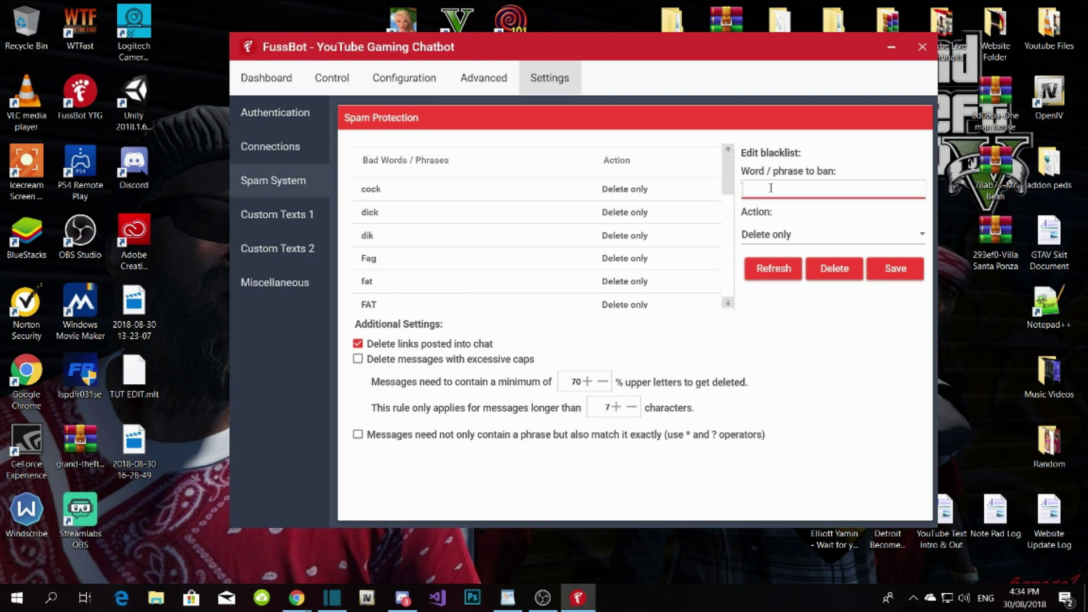
{"action": "type", "text": "shit"}
- Keep Delete only as the punishment for the banned word
{"action": "scroll", "coordinate": [525, 215], "scroll_direction": "down", "scroll_amount": 3}
{"action": "scroll", "coordinate": [525, 215], "scroll_direction": "down", "scroll_amount": 10}
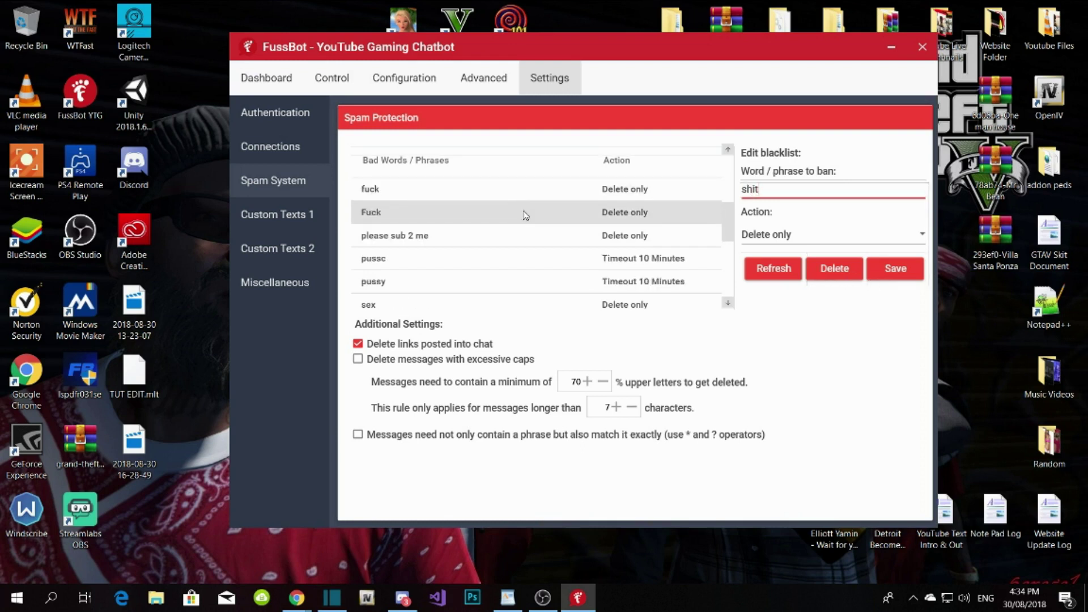
{"action": "scroll", "coordinate": [525, 215], "scroll_direction": "up", "scroll_amount": 3}
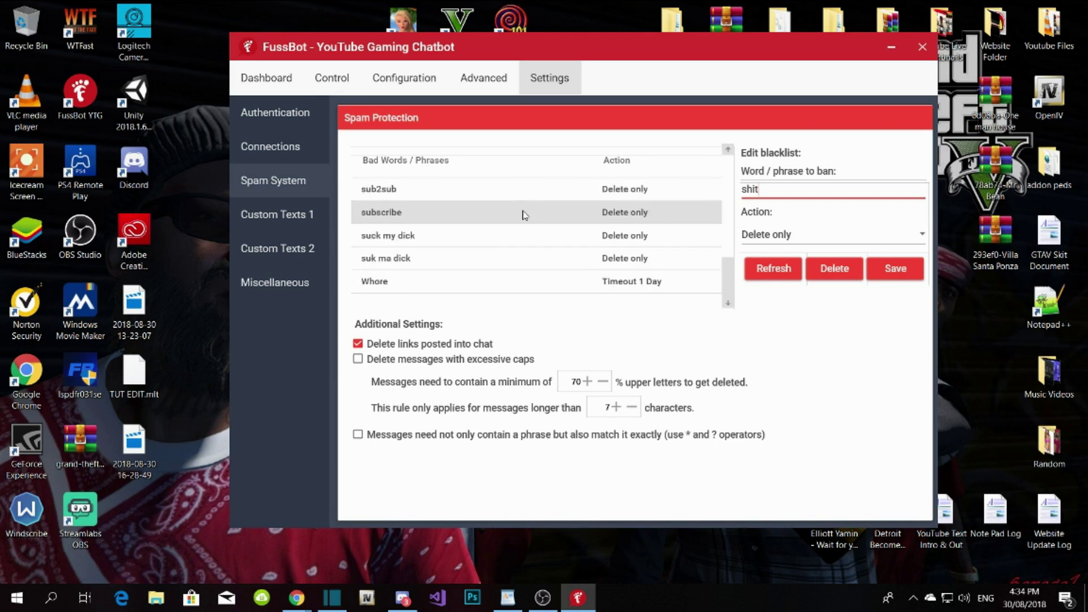
{"action": "scroll", "coordinate": [521, 214], "scroll_direction": "up", "scroll_amount": 8}
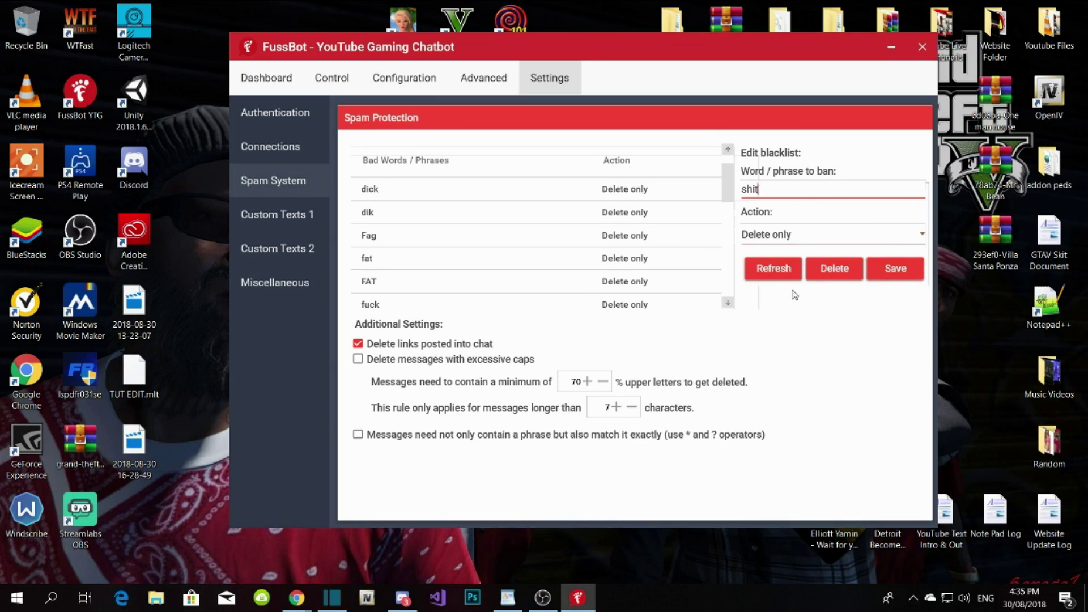
{"action": "left_click", "coordinate": [851, 241]}
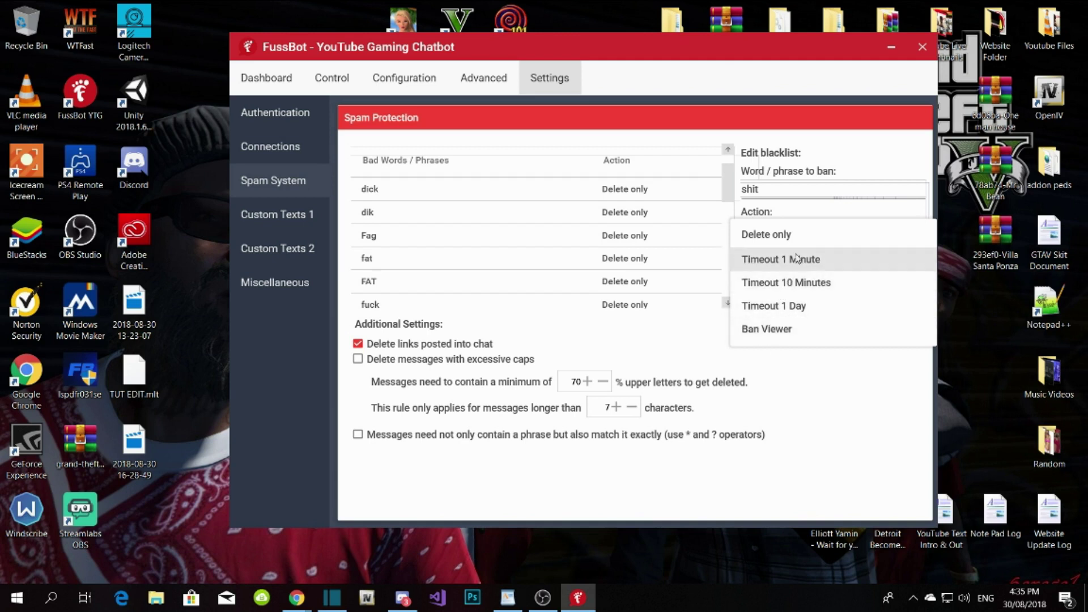
{"action": "left_click", "coordinate": [834, 397]}
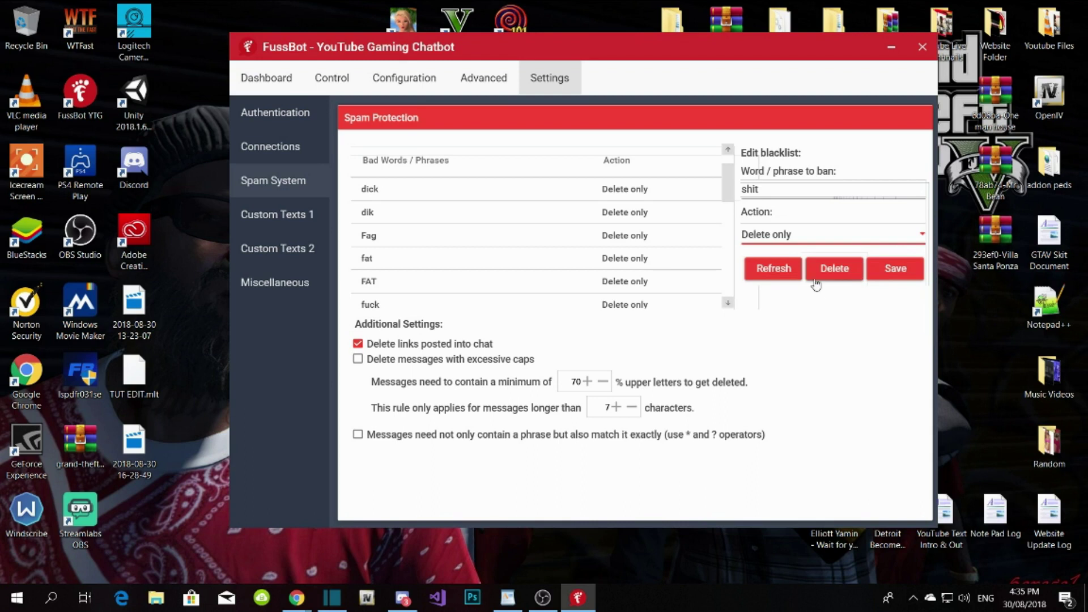
- Erase the word from the ban field, leaving it empty
{"action": "left_click", "coordinate": [783, 192]}
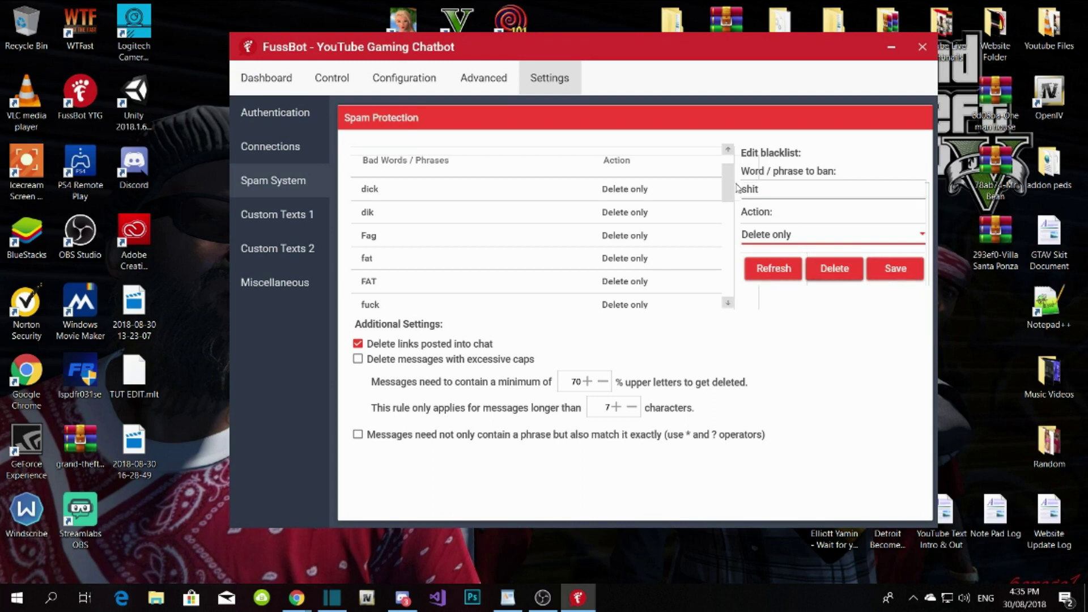
{"action": "left_click_drag", "start_coordinate": [762, 189], "coordinate": [738, 188]}
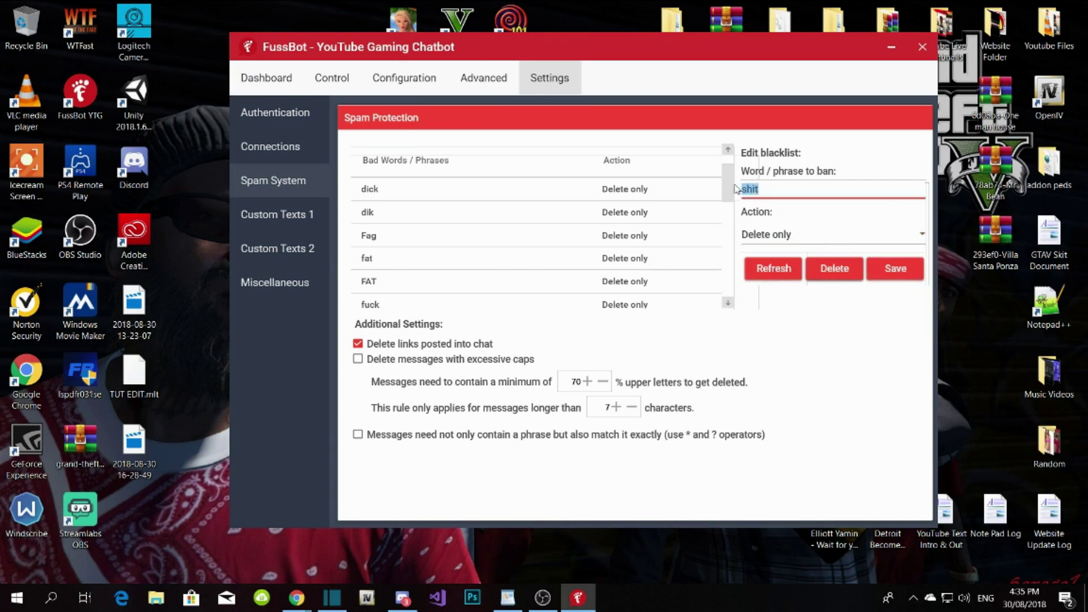
{"action": "key", "text": "BackSpace"}
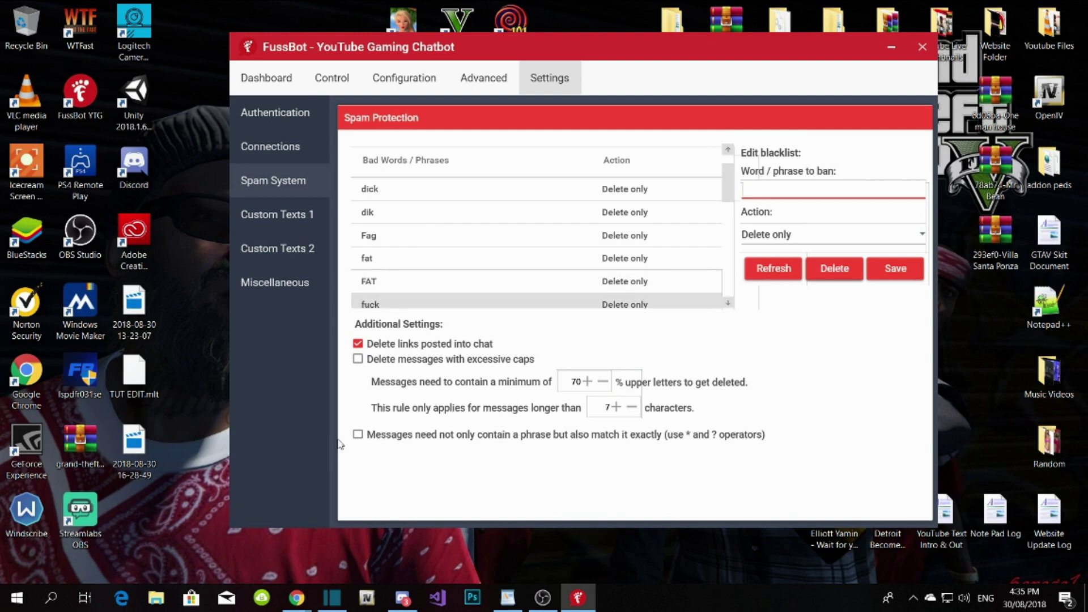
{"action": "left_click", "coordinate": [265, 214]}
- Browse Custom Texts 2, then in Miscellaneous untick subscriber announcements and Google Analytics
{"action": "left_click", "coordinate": [255, 248]}
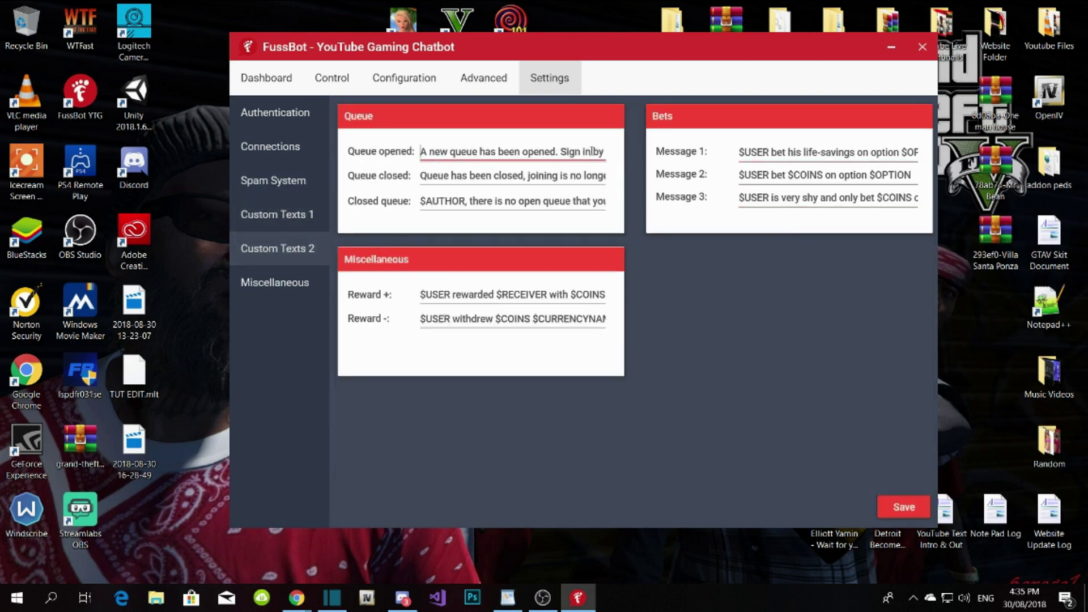
{"action": "left_click", "coordinate": [276, 291]}
{"action": "left_click", "coordinate": [357, 149]}
{"action": "left_click", "coordinate": [428, 359]}
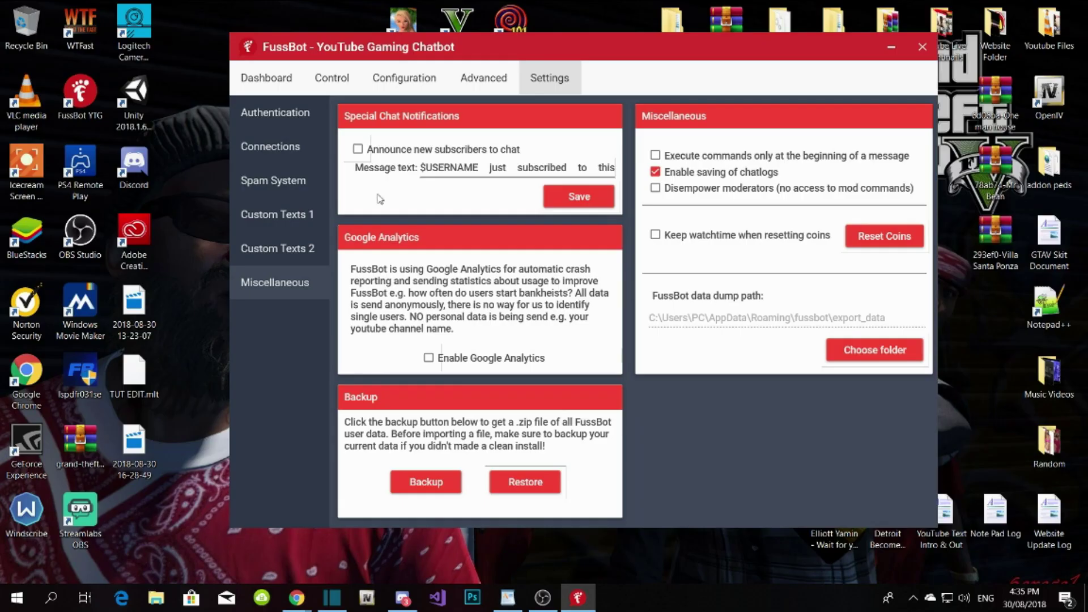
- Re-enable subscriber announcements and Google Analytics, keep watchtime on coin resets, and save
{"action": "left_click", "coordinate": [359, 149]}
{"action": "left_click", "coordinate": [429, 358]}
{"action": "left_click", "coordinate": [656, 235]}
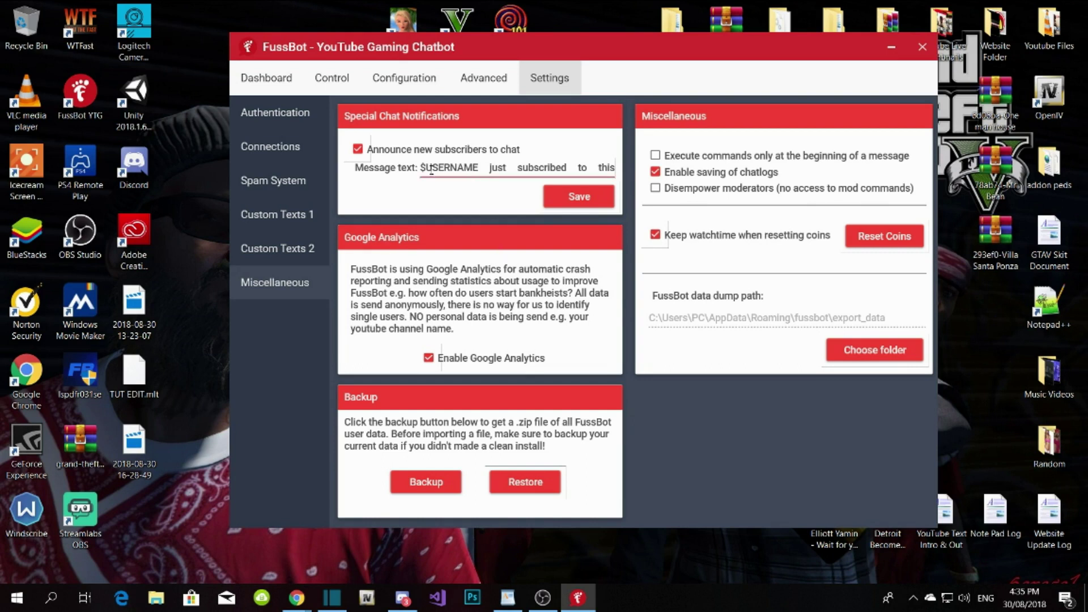
{"action": "left_click", "coordinate": [580, 196]}
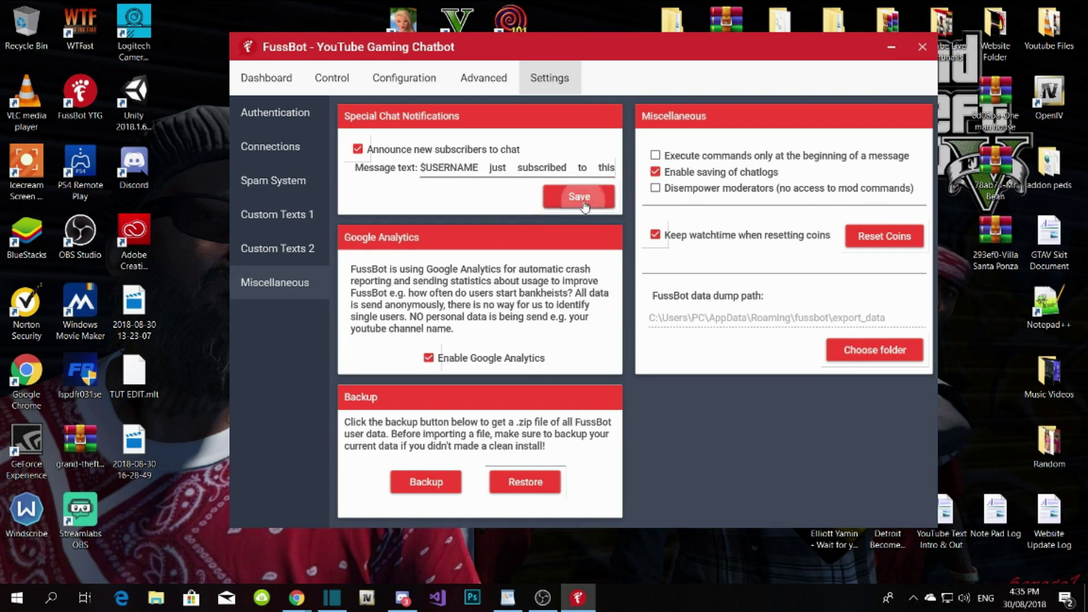
- Review the subscriber announcement message, selecting $USERNAME and moving to the text's end
{"action": "left_click", "coordinate": [429, 168]}
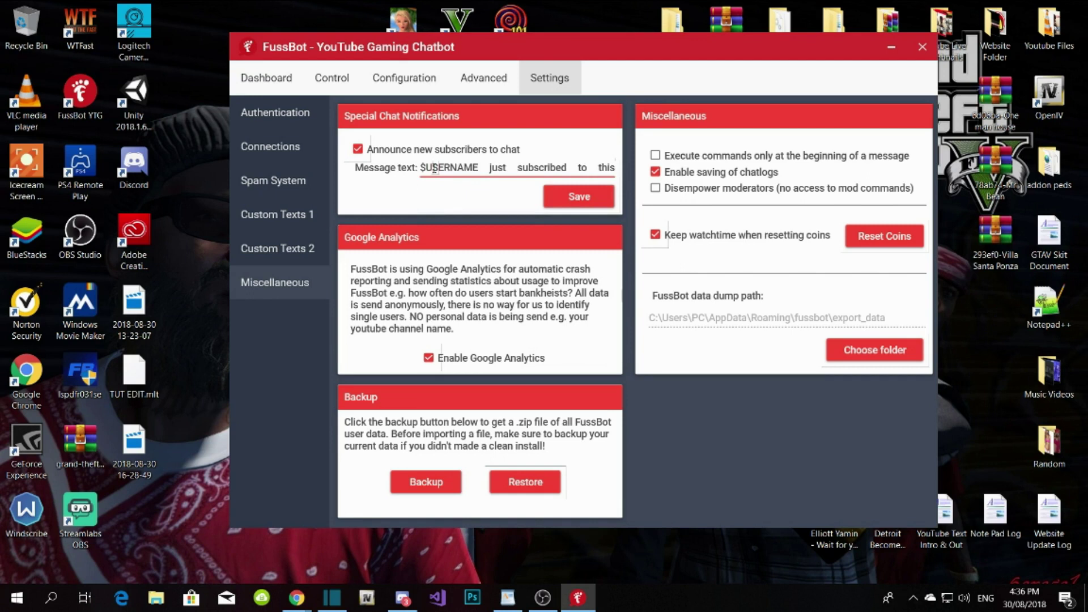
{"action": "double_click", "coordinate": [434, 168]}
{"action": "left_click", "coordinate": [452, 164]}
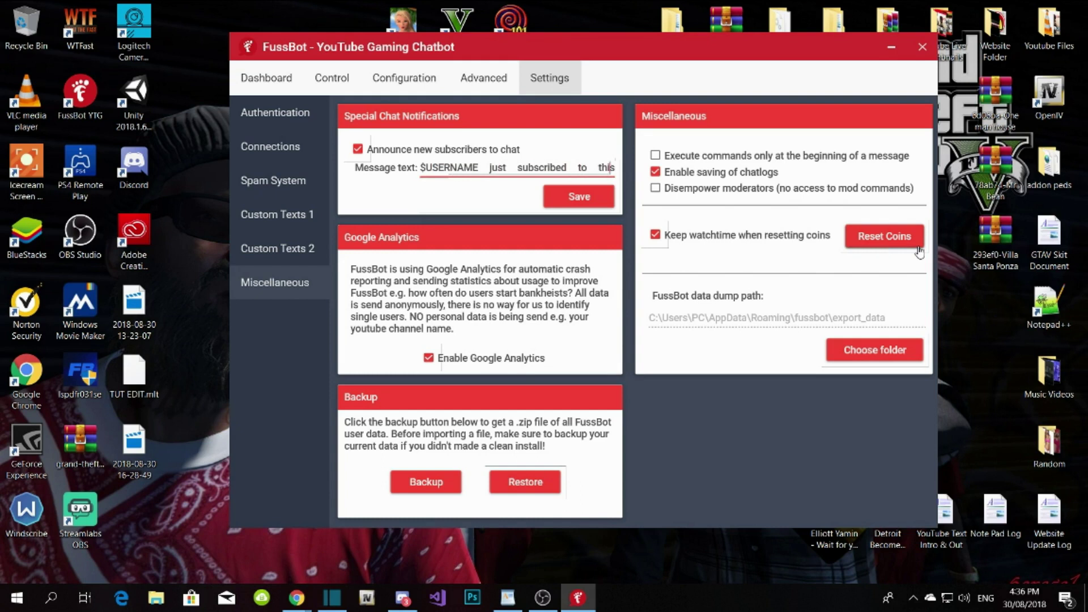
{"action": "key", "text": "End"}
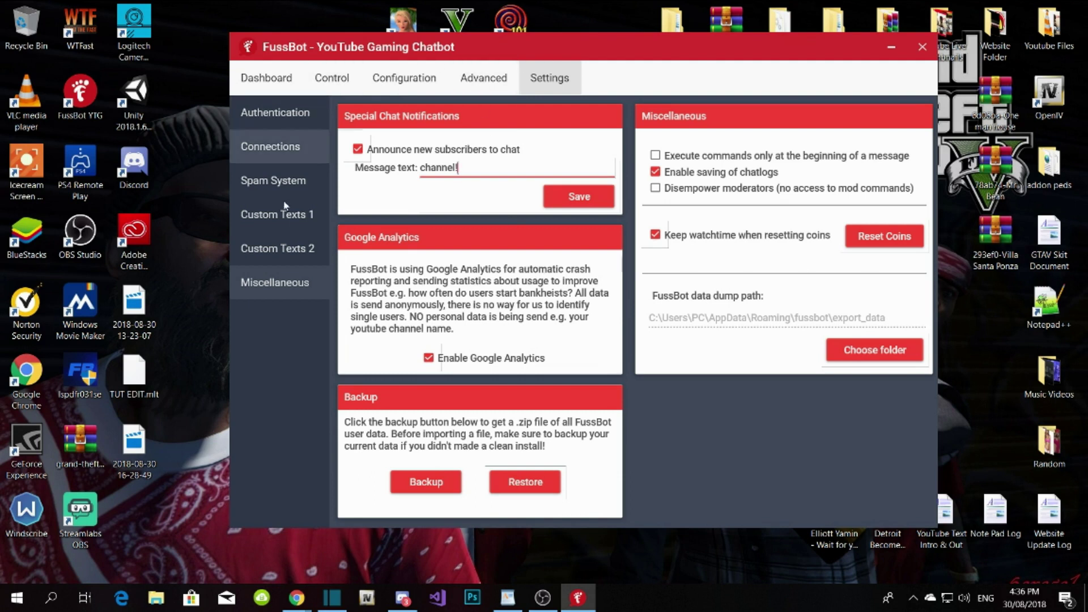
{"action": "left_click", "coordinate": [503, 83]}
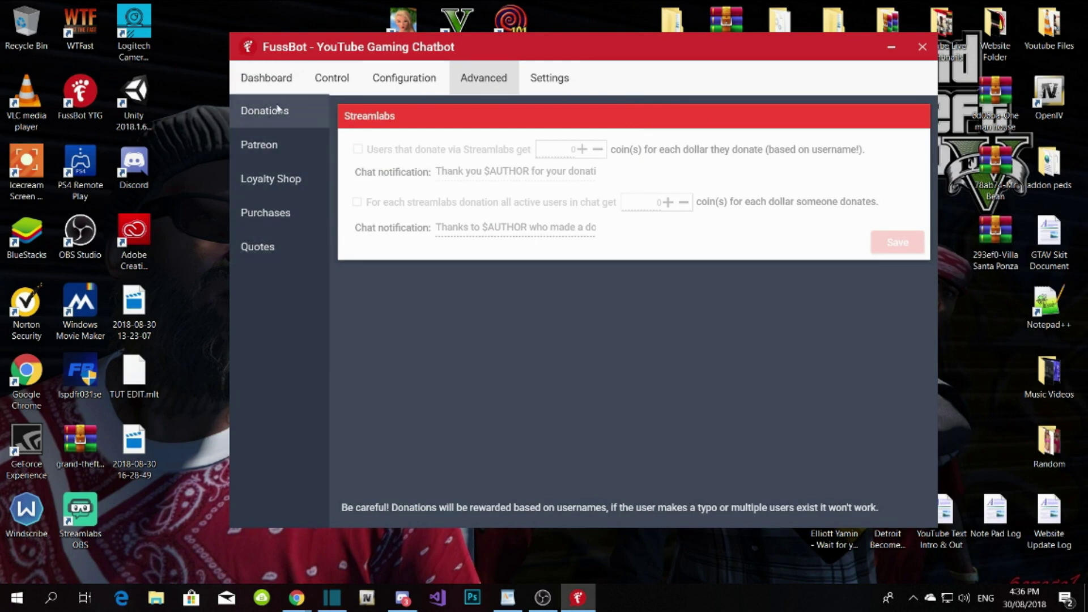
{"action": "left_click", "coordinate": [415, 75]}
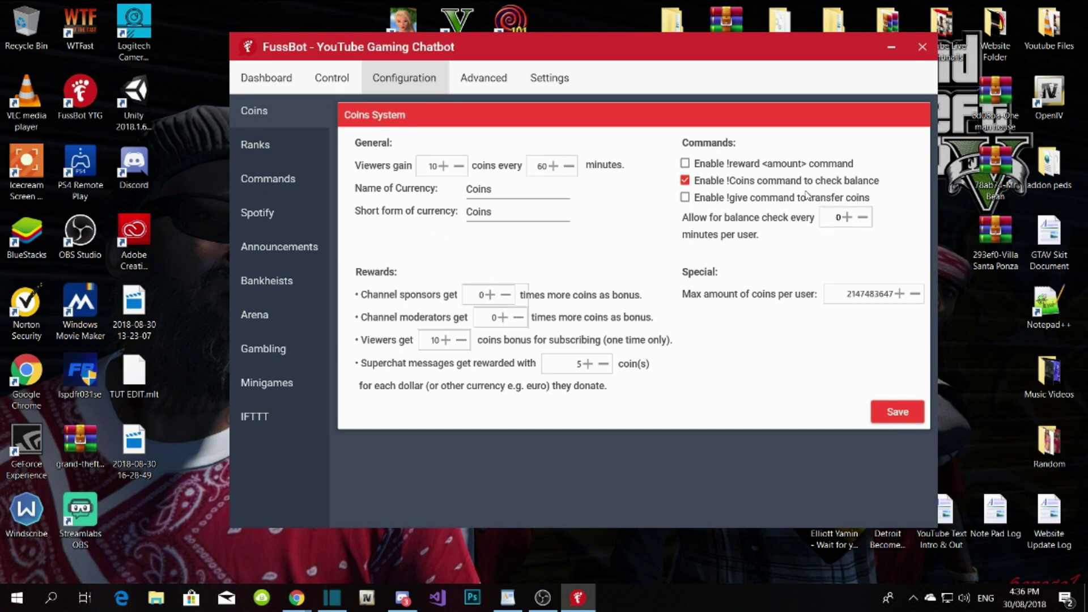
{"action": "left_click", "coordinate": [498, 189]}
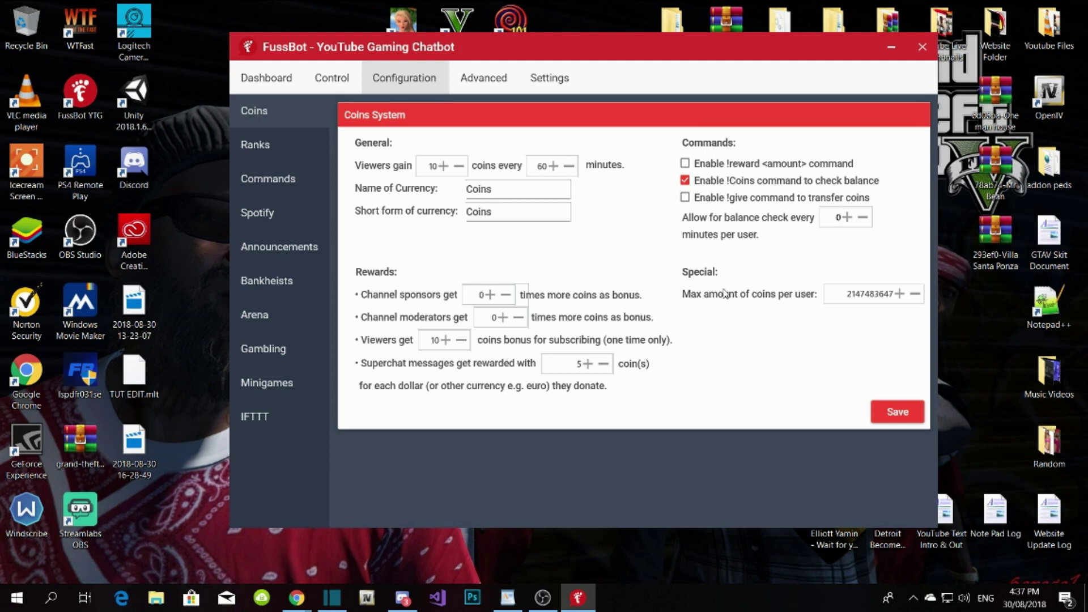
{"action": "left_click", "coordinate": [853, 294]}
{"action": "double_click", "coordinate": [854, 294]}
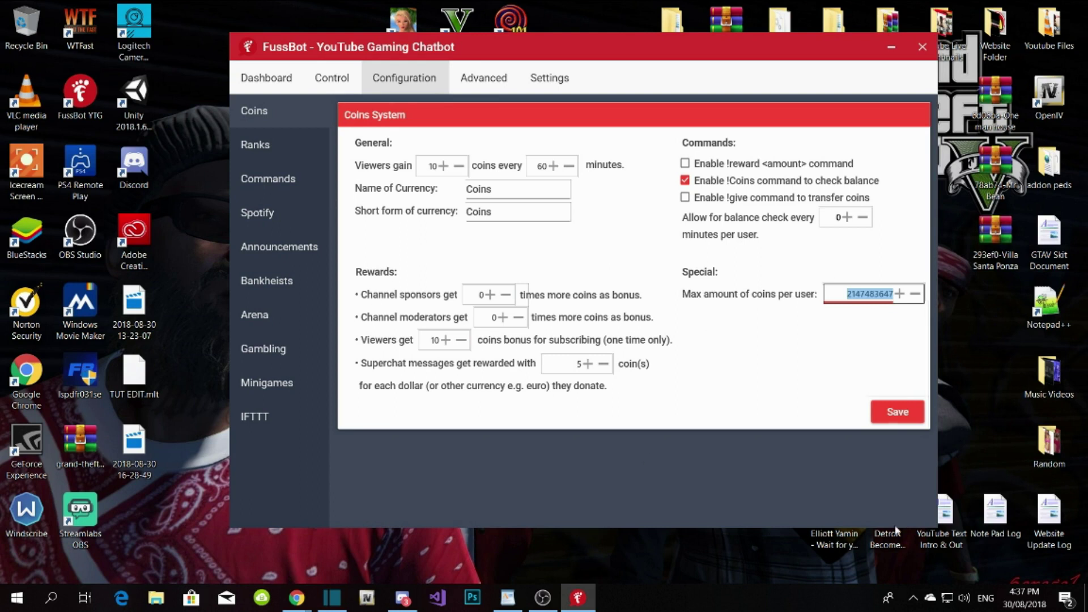
{"action": "left_click", "coordinate": [299, 155]}
- Add a test !note custom command with returned text 'fefefdefcwef', then delete it again
{"action": "left_click", "coordinate": [287, 183]}
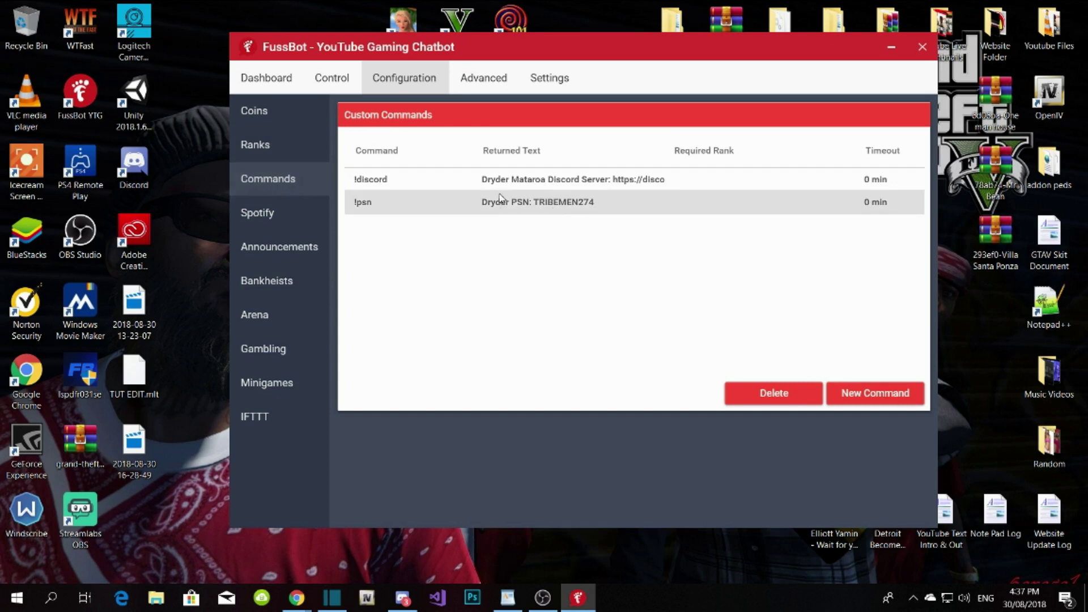
{"action": "left_click", "coordinate": [865, 400]}
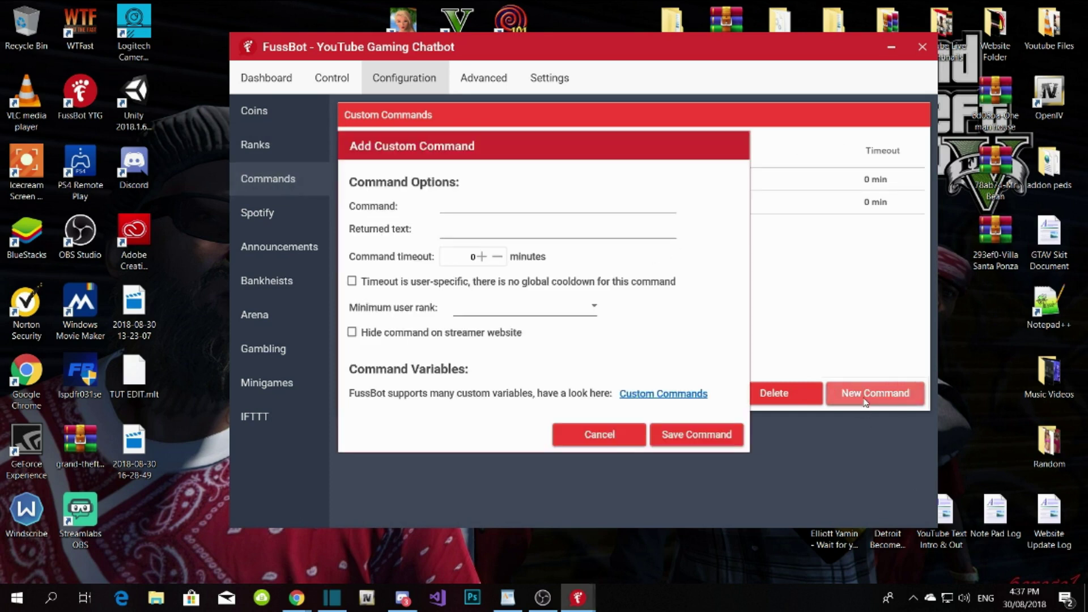
{"action": "left_click", "coordinate": [493, 208]}
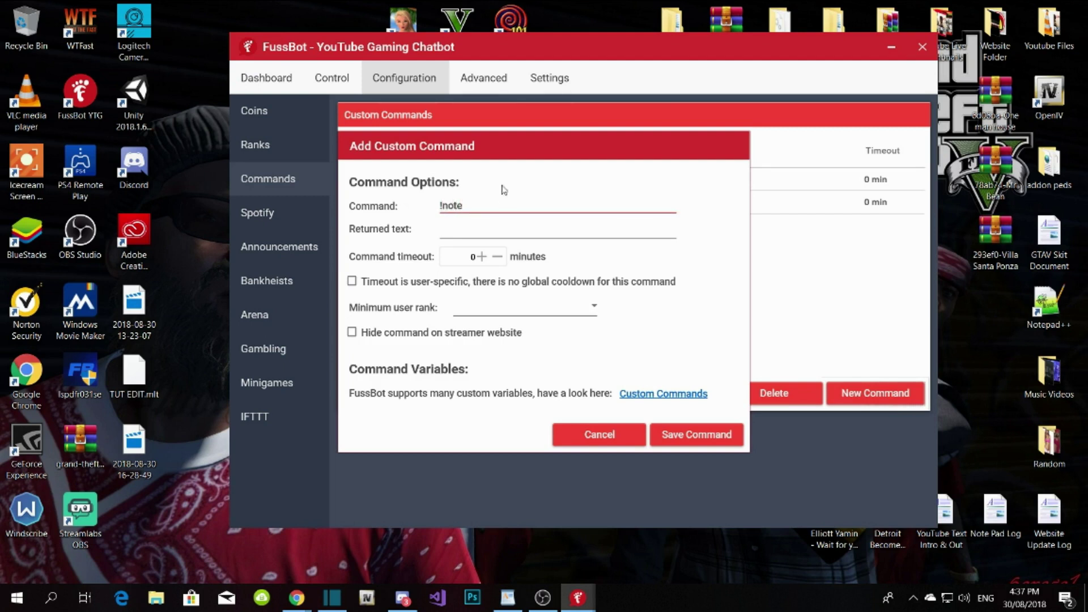
{"action": "left_click", "coordinate": [492, 230]}
{"action": "type", "text": "fefefdefcwef"}
{"action": "left_click", "coordinate": [677, 434]}
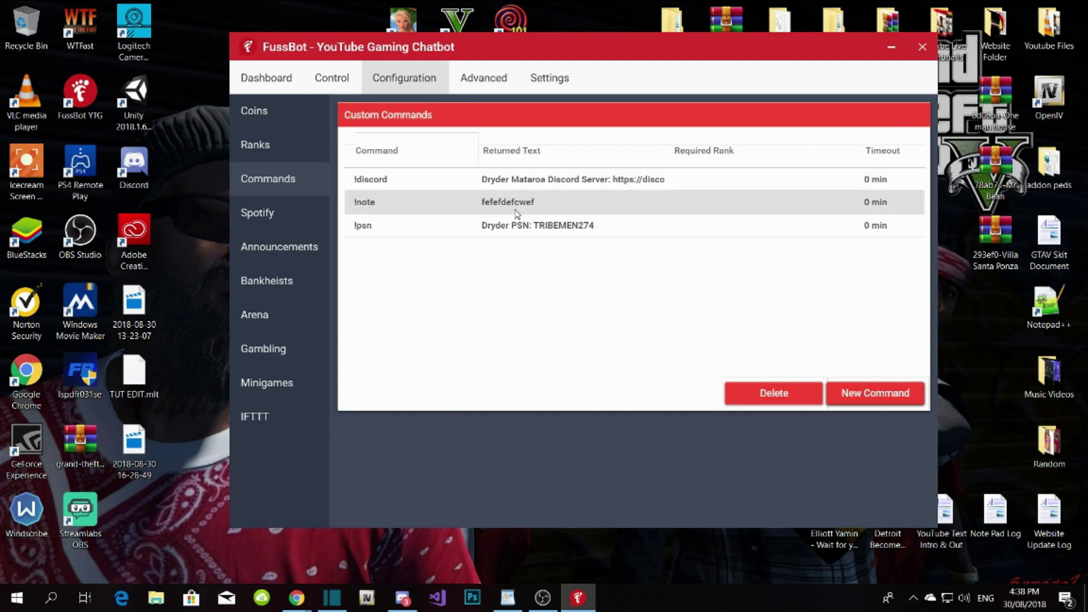
{"action": "left_click", "coordinate": [579, 225]}
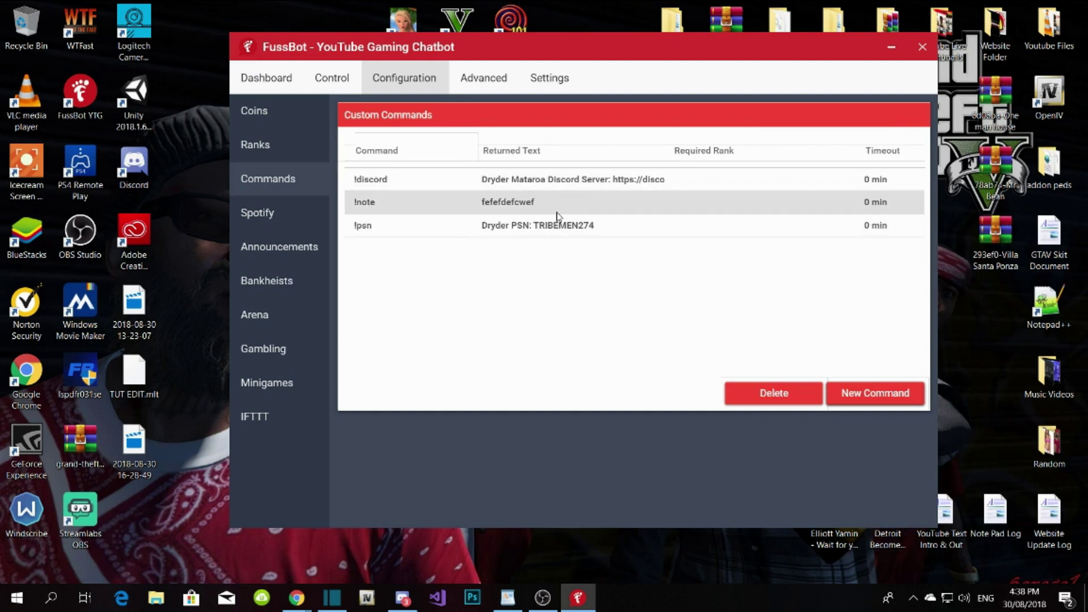
{"action": "left_click", "coordinate": [781, 400]}
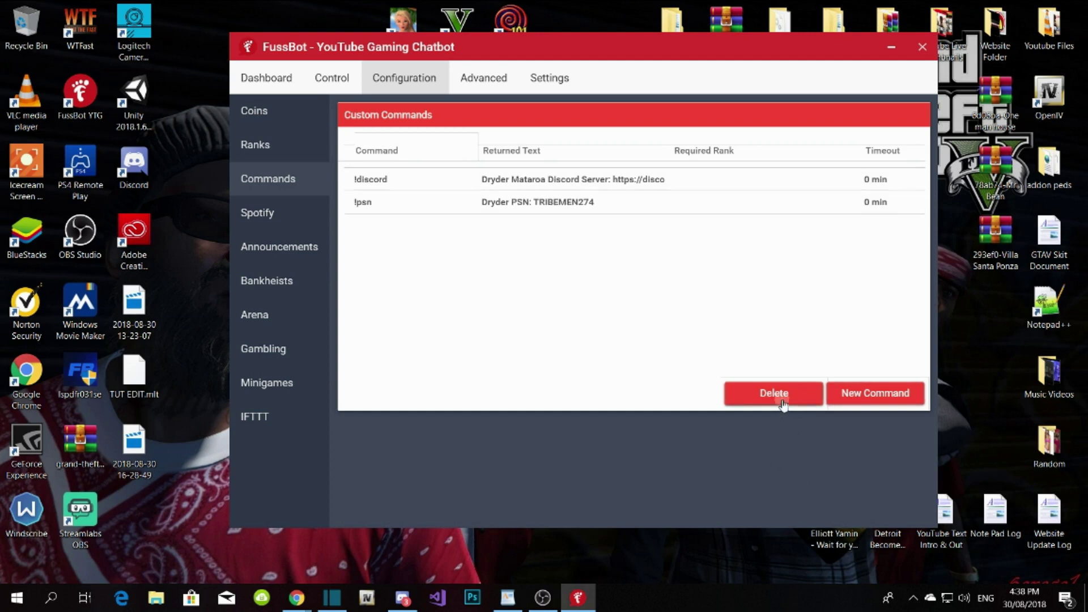
- Browse the Spotify, Spam System, Connections and Advanced pages, ending on the Spotify configuration
{"action": "left_click", "coordinate": [296, 214]}
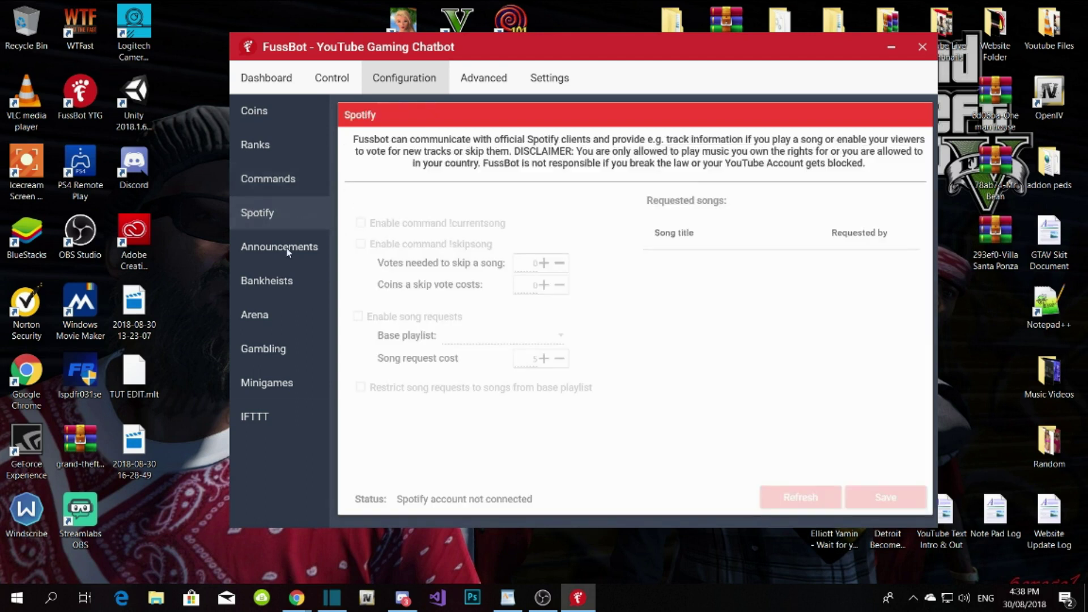
{"action": "left_click", "coordinate": [548, 79]}
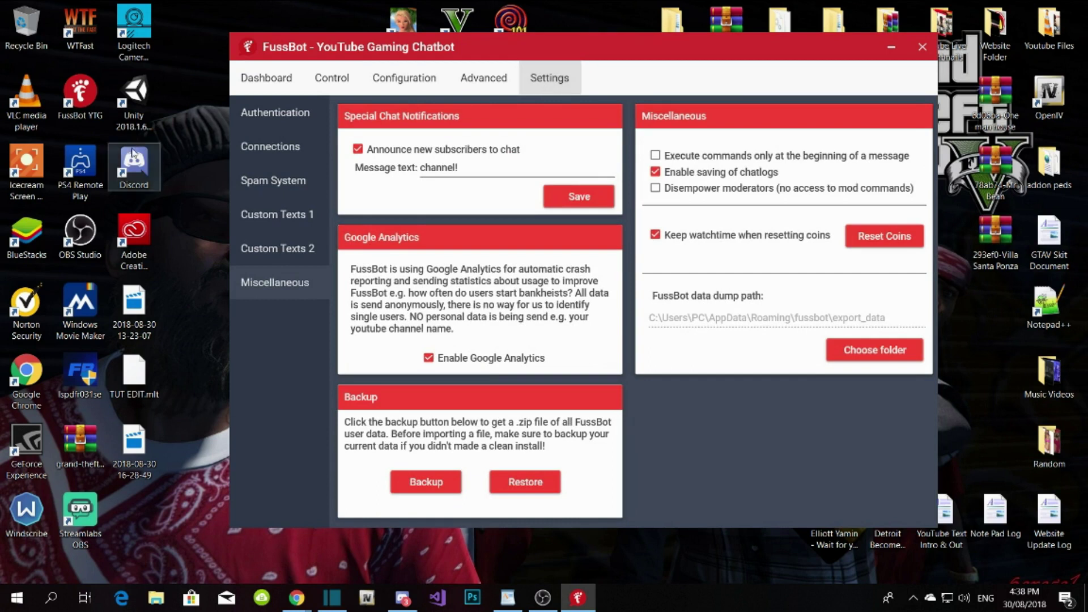
{"action": "left_click", "coordinate": [254, 181]}
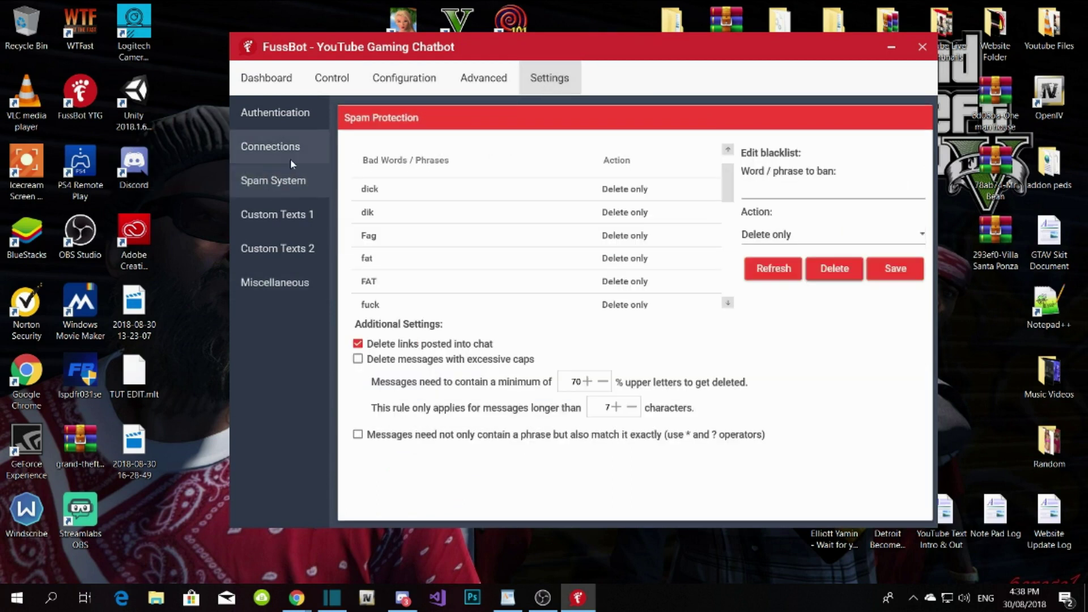
{"action": "left_click", "coordinate": [289, 154]}
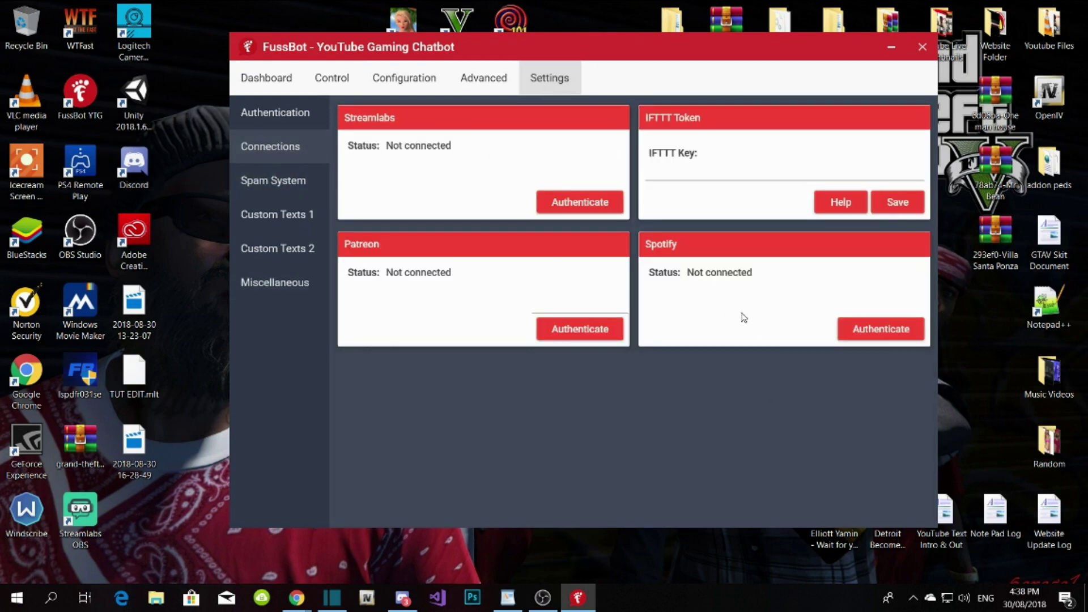
{"action": "left_click", "coordinate": [461, 85]}
{"action": "left_click", "coordinate": [403, 79]}
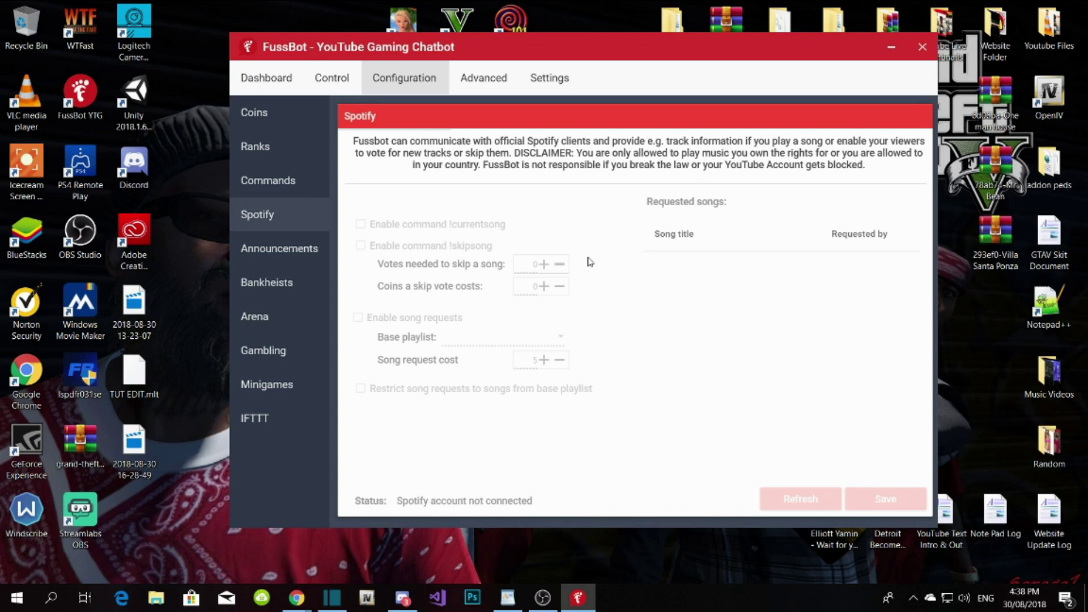
- Review and save the announcement interval settings, then bring up the Bankheists minigame page
{"action": "left_click", "coordinate": [288, 262]}
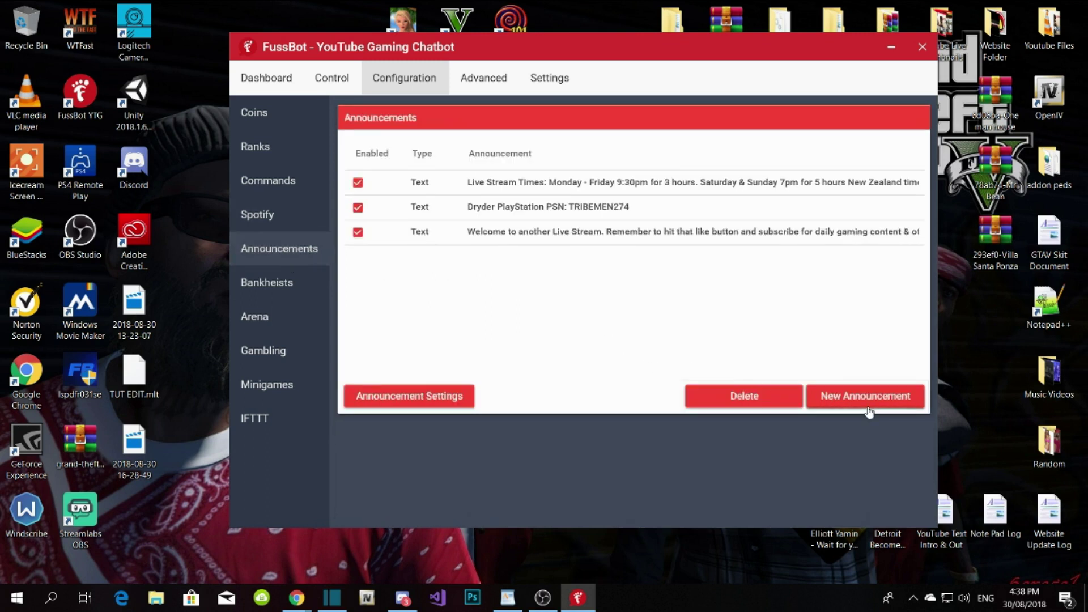
{"action": "left_click", "coordinate": [400, 396]}
{"action": "left_click_drag", "start_coordinate": [621, 187], "coordinate": [559, 298]}
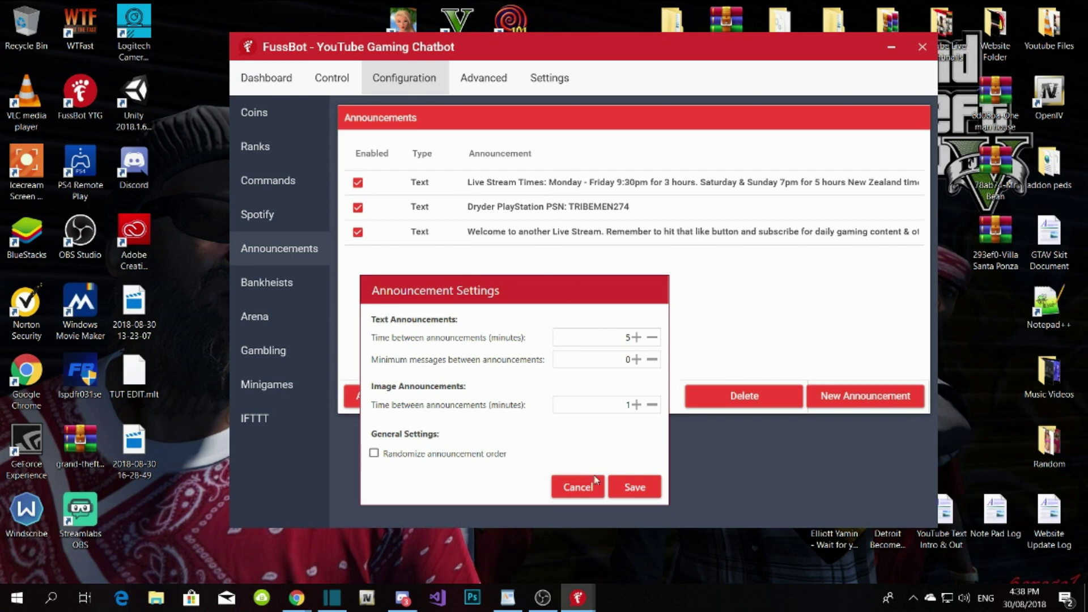
{"action": "left_click", "coordinate": [623, 491]}
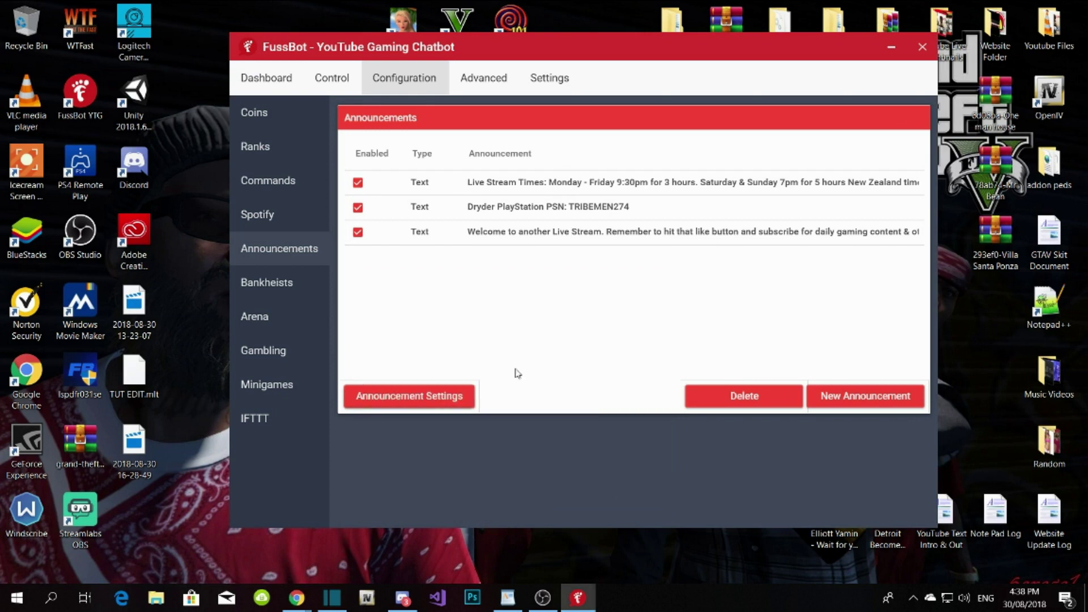
{"action": "left_click", "coordinate": [284, 284]}
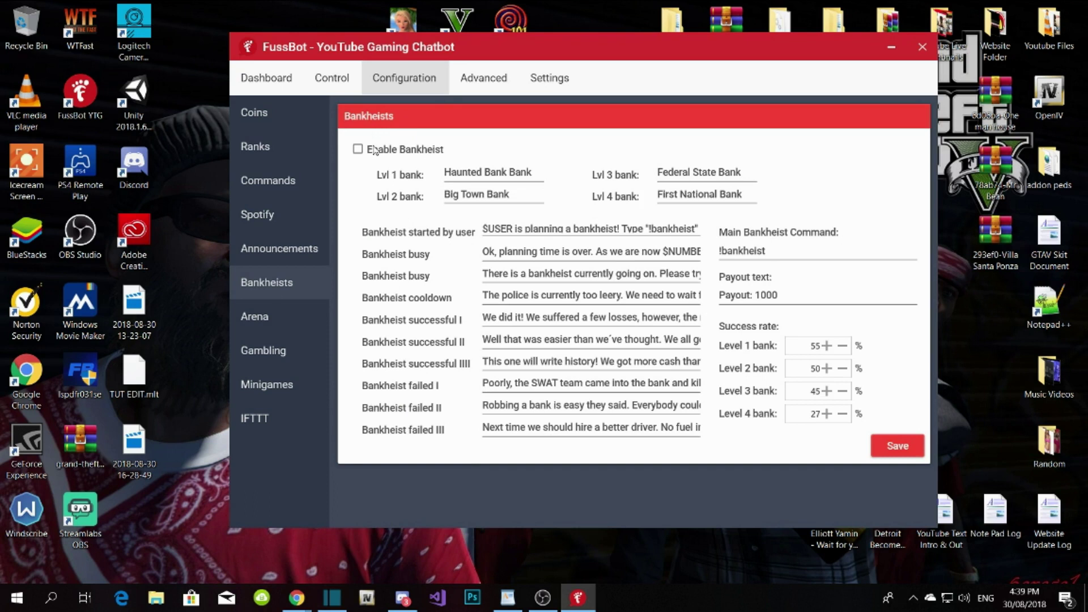
- After viewing Bankheists and Arena, set the Flipcoin maximum entry to 10 and save
{"action": "left_click", "coordinate": [832, 298]}
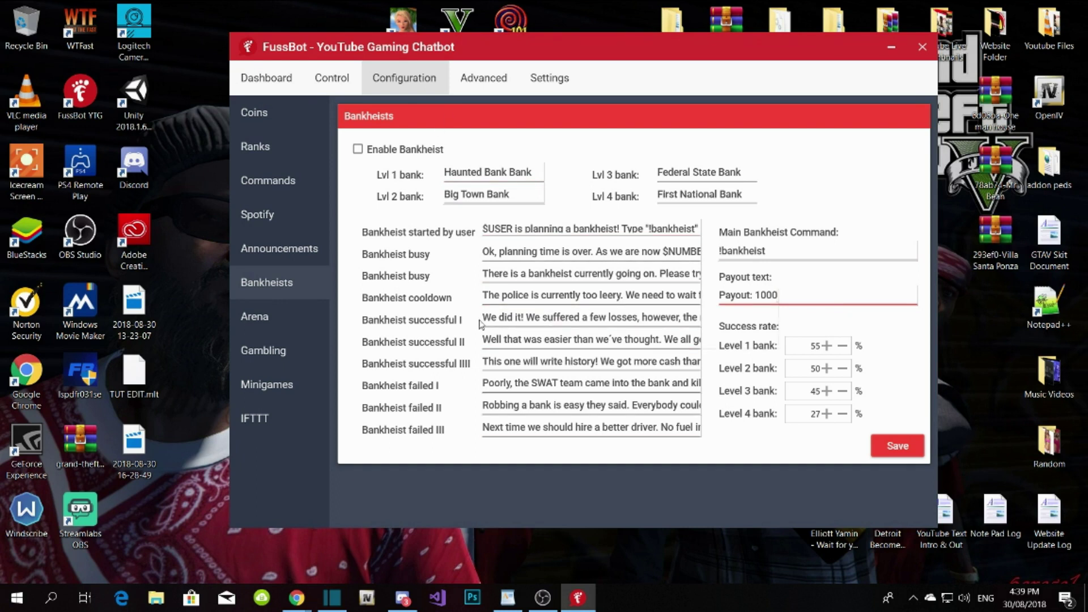
{"action": "left_click", "coordinate": [267, 317]}
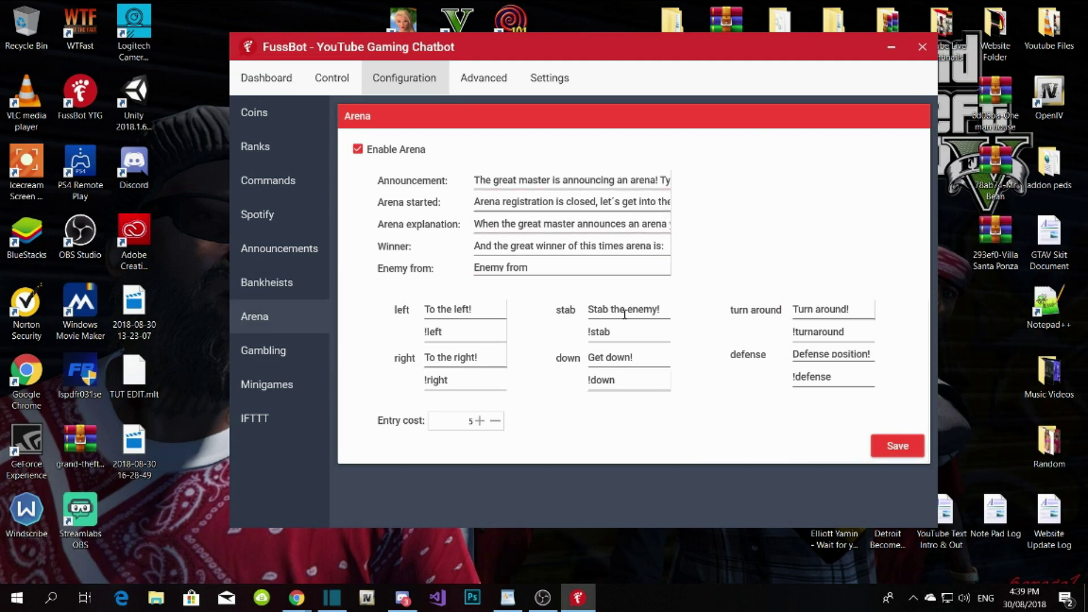
{"action": "left_click", "coordinate": [305, 347]}
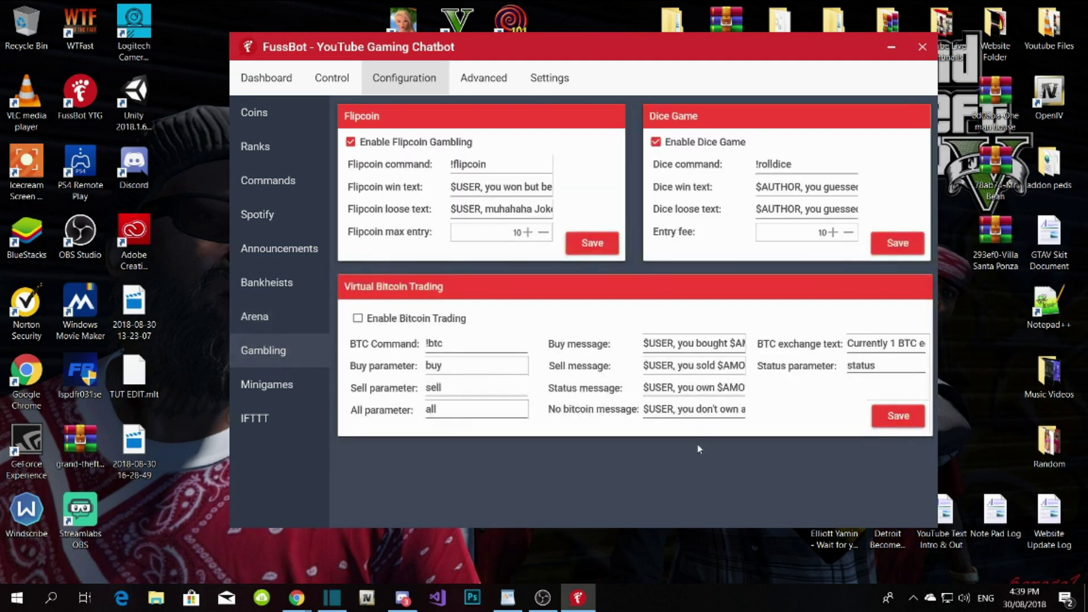
{"action": "left_click", "coordinate": [520, 232]}
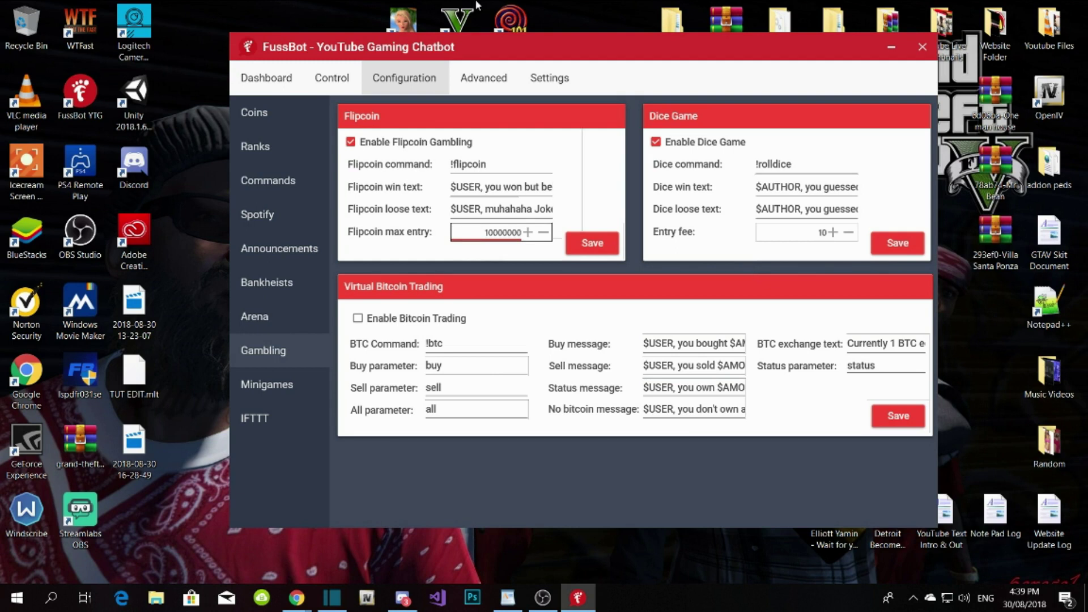
{"action": "left_click", "coordinate": [674, 408]}
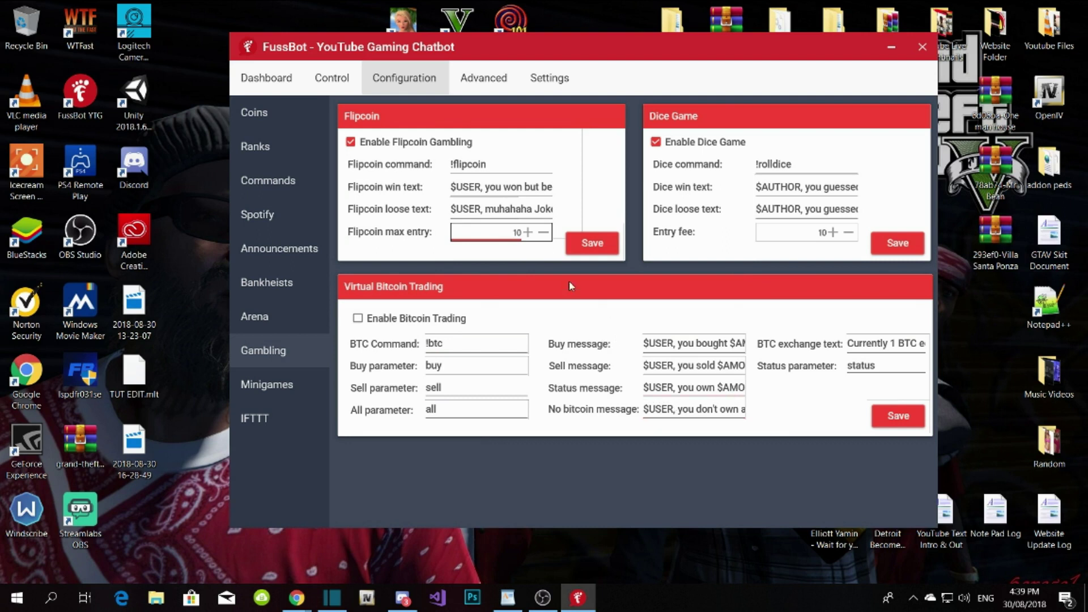
{"action": "left_click", "coordinate": [592, 245]}
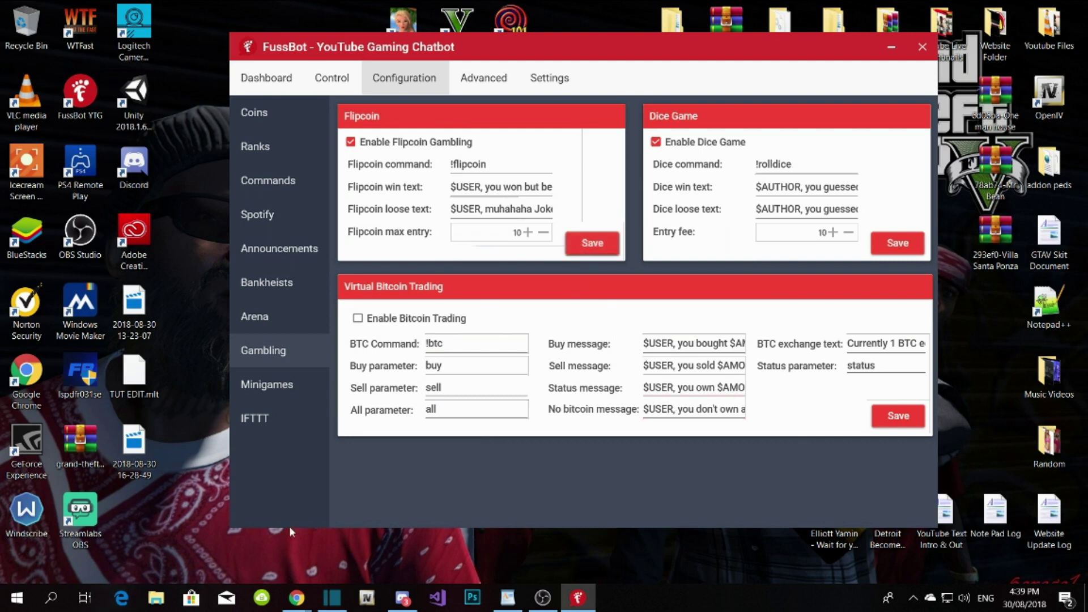
{"action": "left_click", "coordinate": [287, 391]}
- Look over the IFTTT webhooks and Minigames common settings pages
{"action": "left_click", "coordinate": [284, 419]}
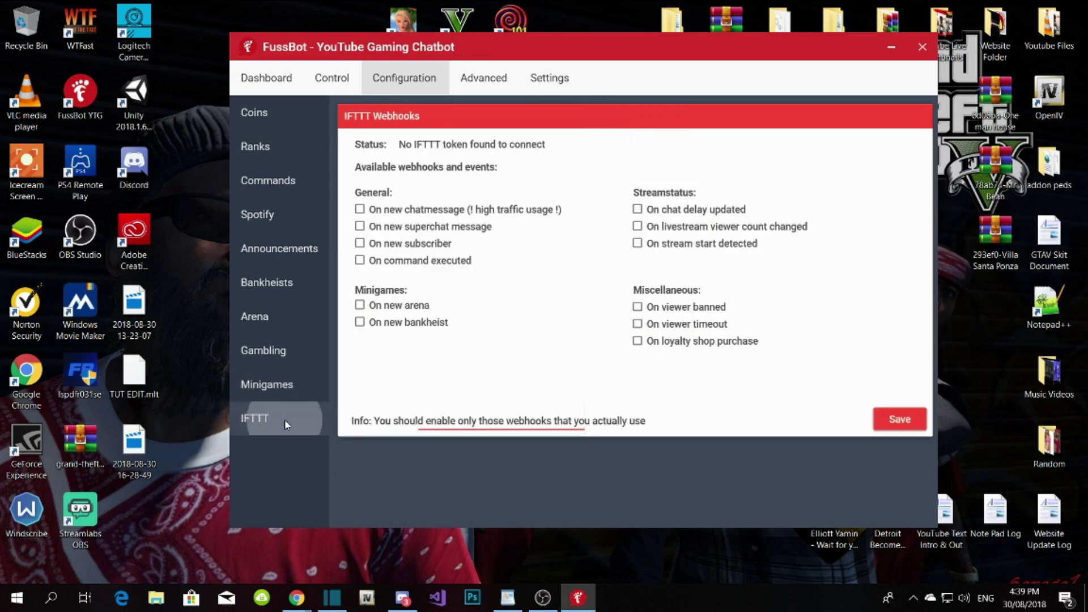
{"action": "left_click", "coordinate": [288, 389]}
{"action": "left_click", "coordinate": [288, 417]}
{"action": "left_click", "coordinate": [298, 383]}
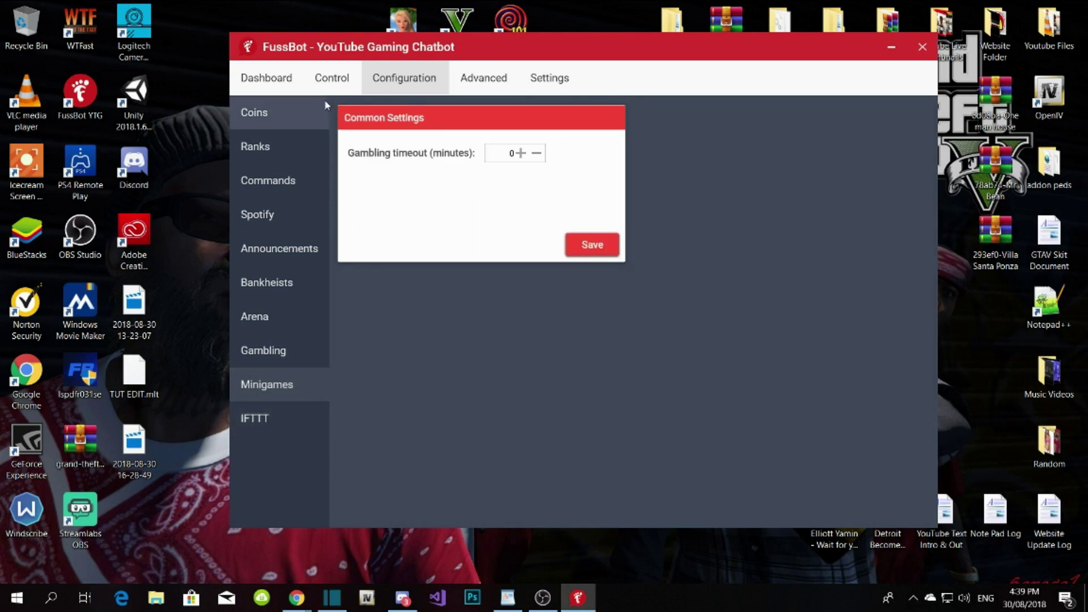
- Show the Viewers table on the Control tab and refresh it twice
{"action": "left_click", "coordinate": [328, 85]}
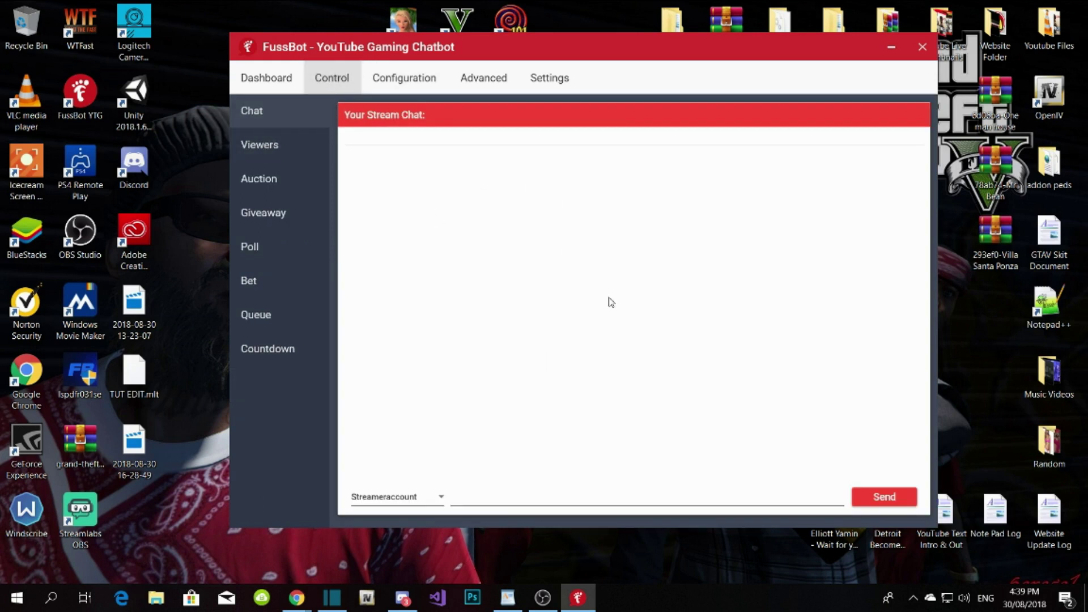
{"action": "left_click", "coordinate": [285, 145]}
{"action": "left_click", "coordinate": [867, 157]}
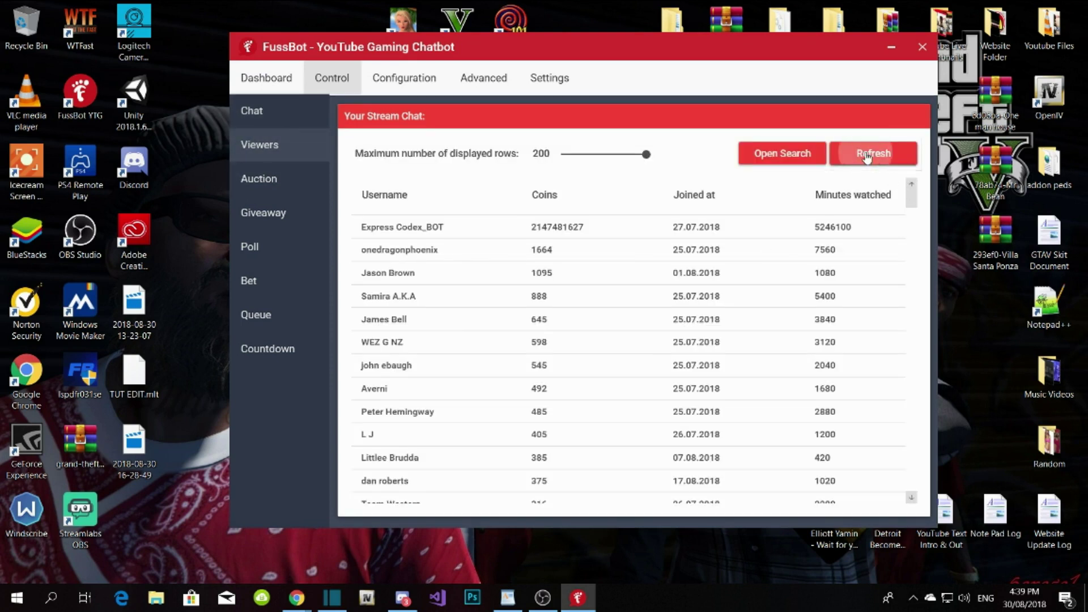
{"action": "left_click", "coordinate": [867, 157]}
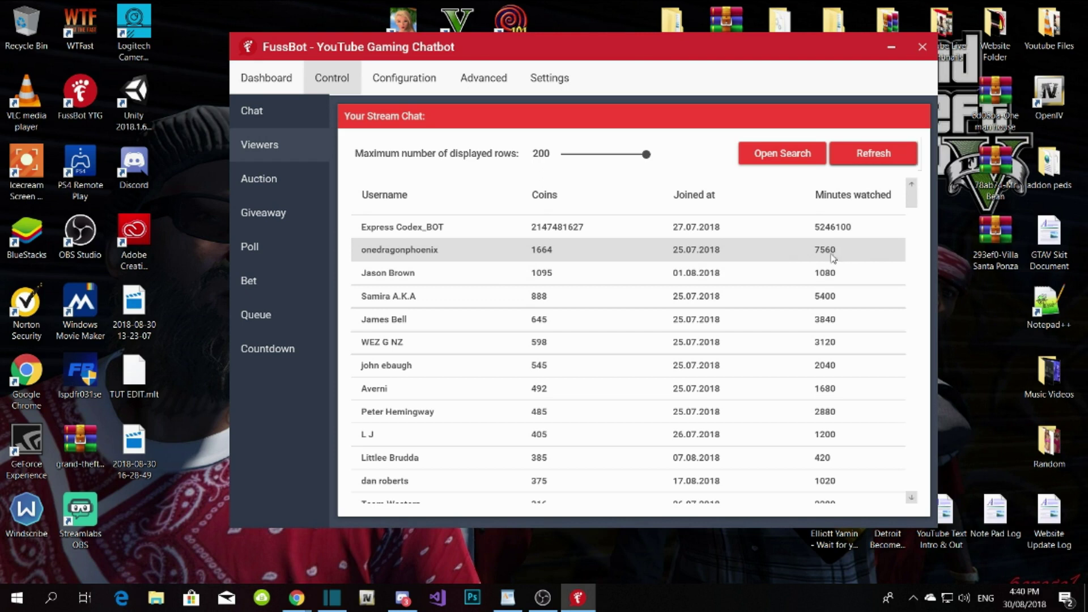
{"action": "right_click", "coordinate": [545, 228]}
{"action": "left_click", "coordinate": [568, 248]}
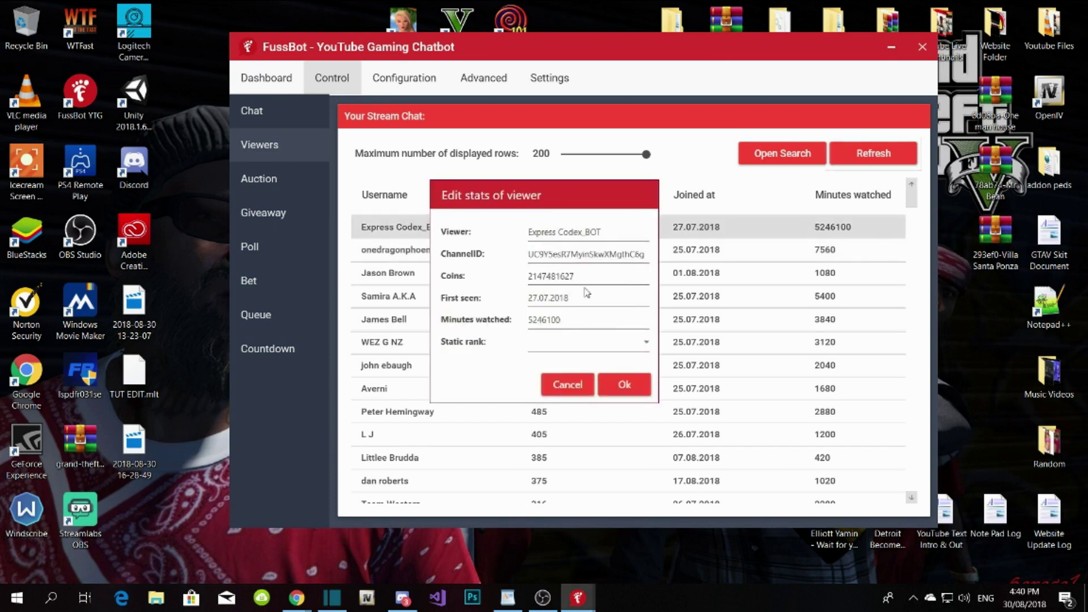
{"action": "left_click", "coordinate": [586, 321]}
{"action": "left_click", "coordinate": [624, 383]}
{"action": "right_click", "coordinate": [560, 260]}
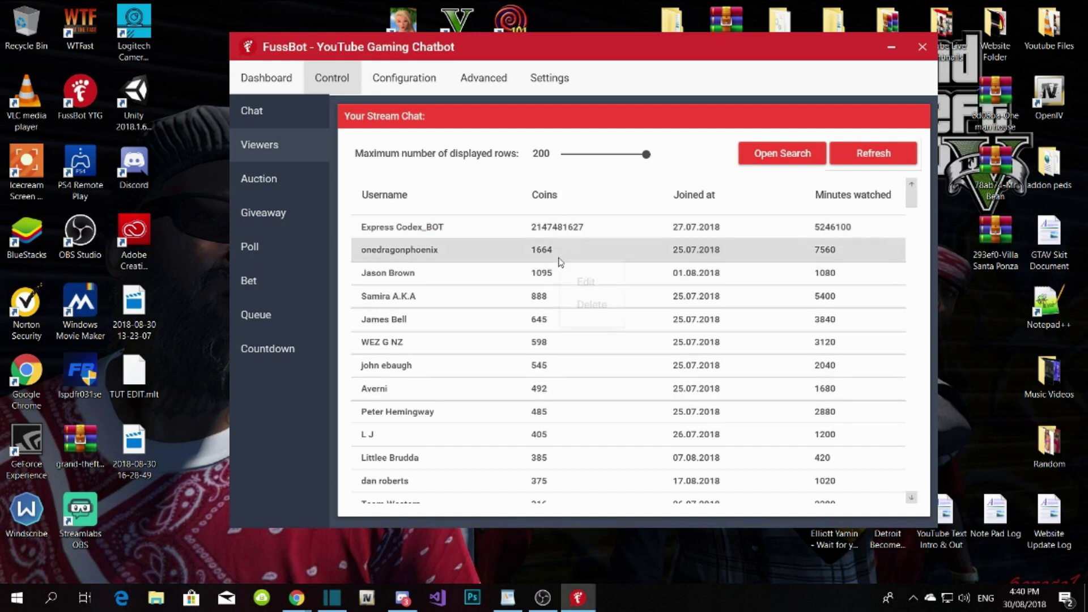
{"action": "left_click", "coordinate": [586, 282]}
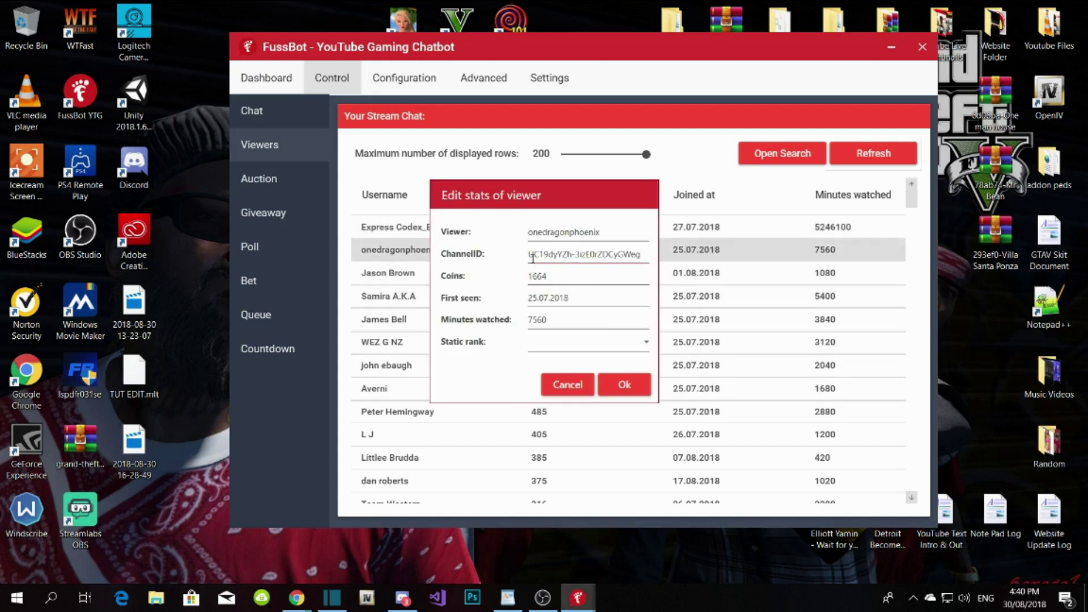
{"action": "left_click_drag", "start_coordinate": [577, 250], "coordinate": [641, 253]}
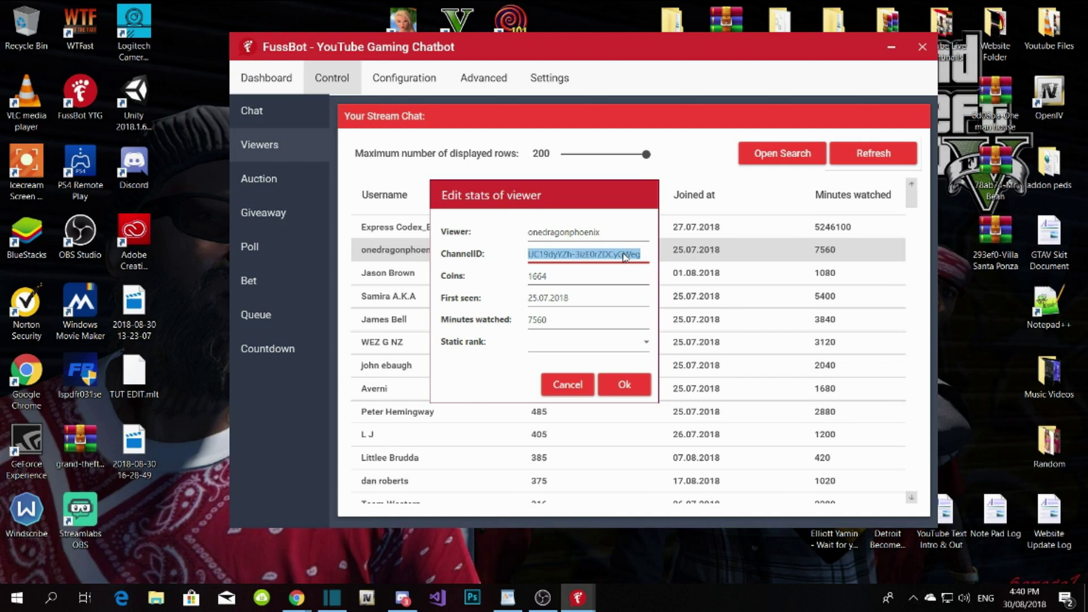
{"action": "left_click", "coordinate": [622, 387]}
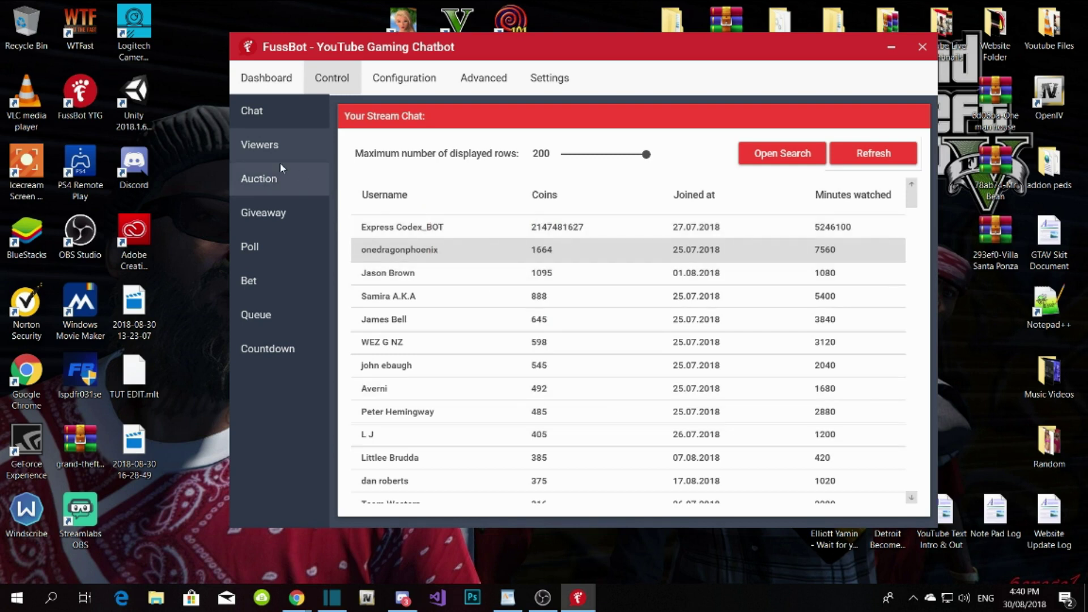
- Browse the Auction, Giveaway, Poll, Bet, Queue and Countdown panels, then go back to the Dashboard
{"action": "left_click", "coordinate": [279, 178]}
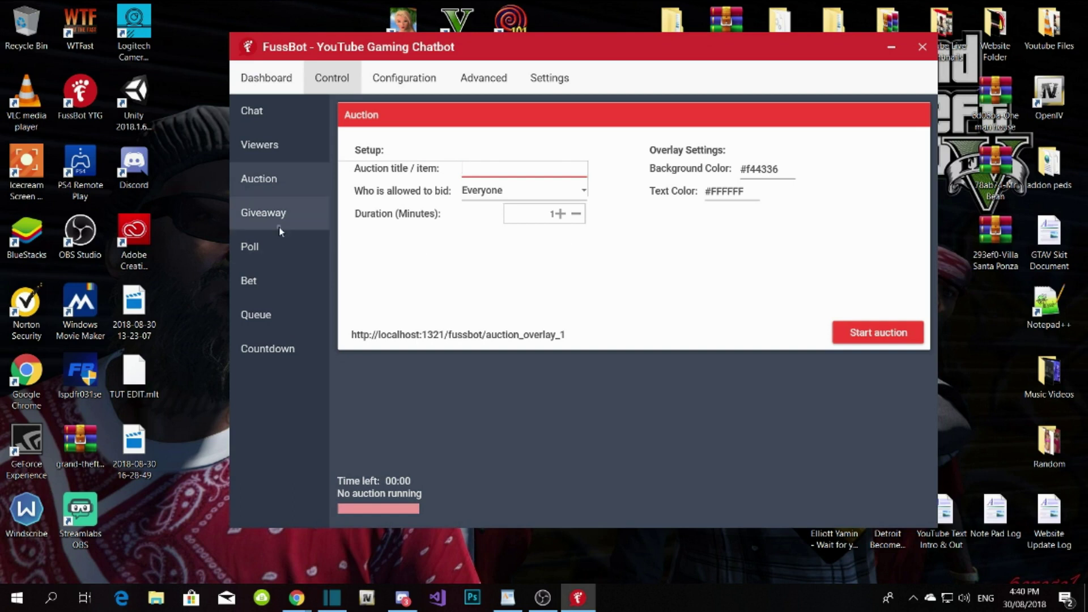
{"action": "left_click", "coordinate": [279, 227]}
{"action": "left_click", "coordinate": [278, 237]}
{"action": "left_click", "coordinate": [291, 178]}
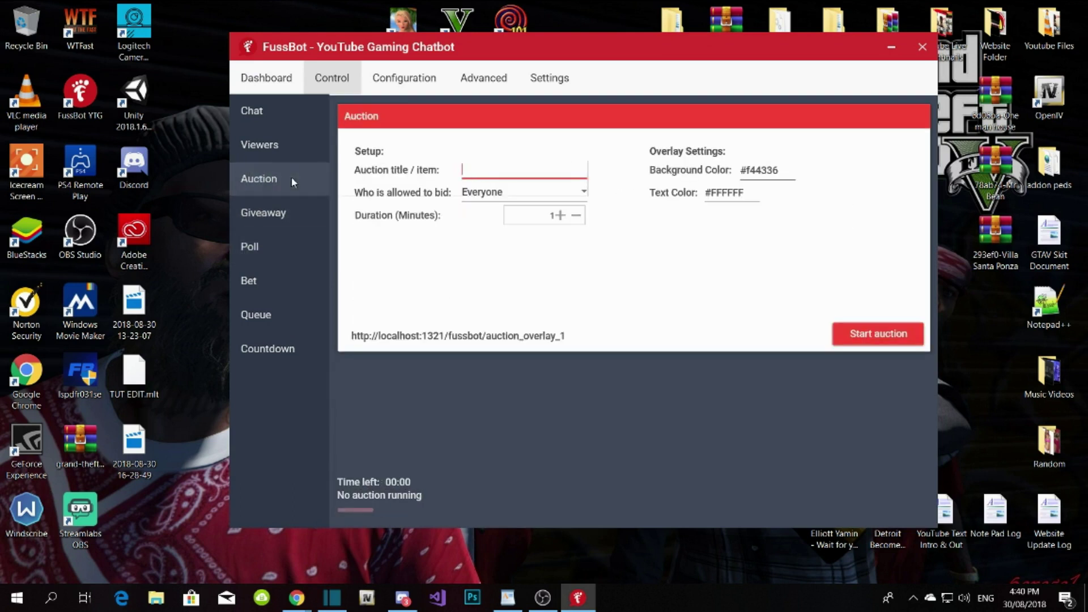
{"action": "left_click", "coordinate": [286, 214]}
{"action": "left_click", "coordinate": [275, 264]}
{"action": "left_click", "coordinate": [267, 289]}
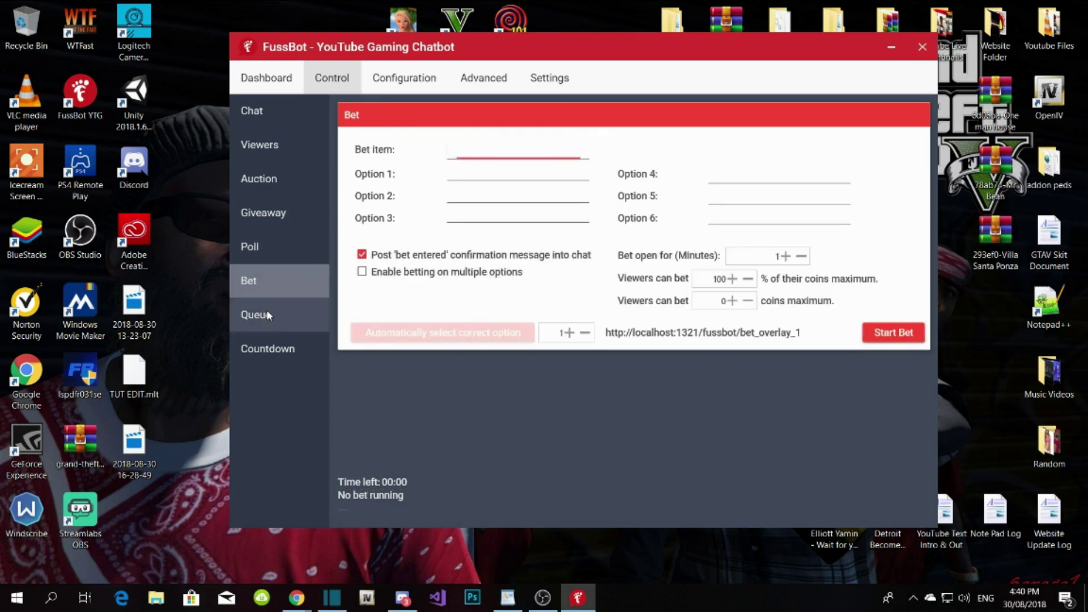
{"action": "left_click", "coordinate": [266, 311]}
{"action": "left_click", "coordinate": [268, 340]}
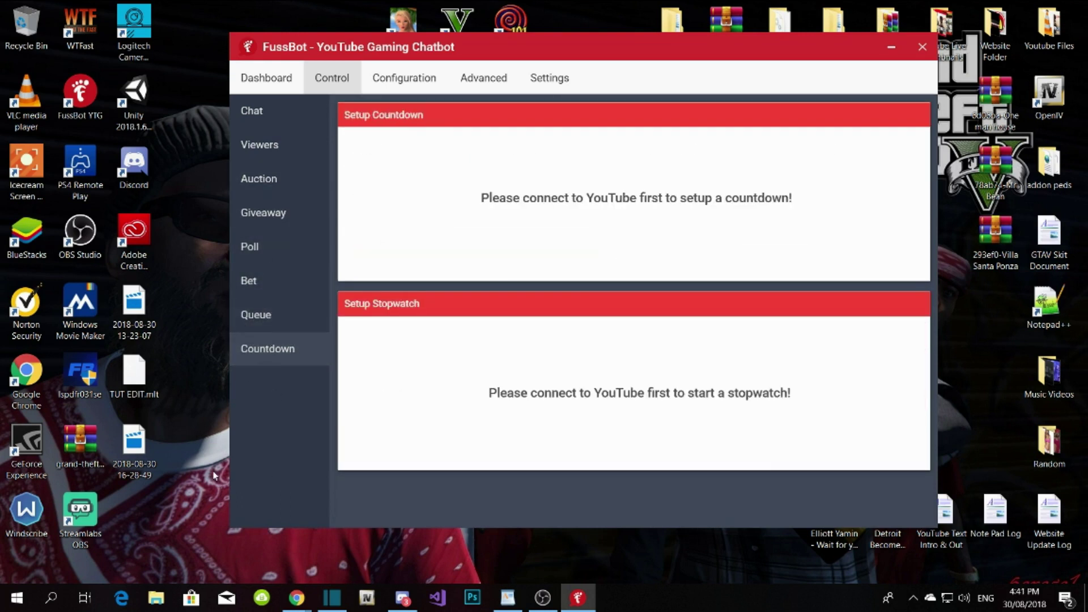
{"action": "left_click", "coordinate": [277, 91]}
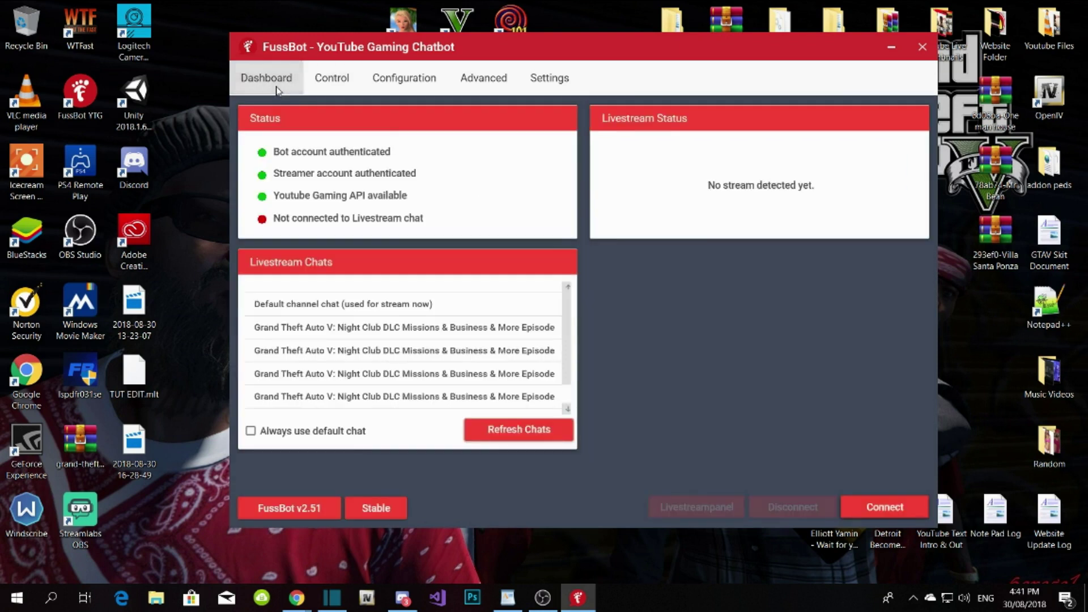